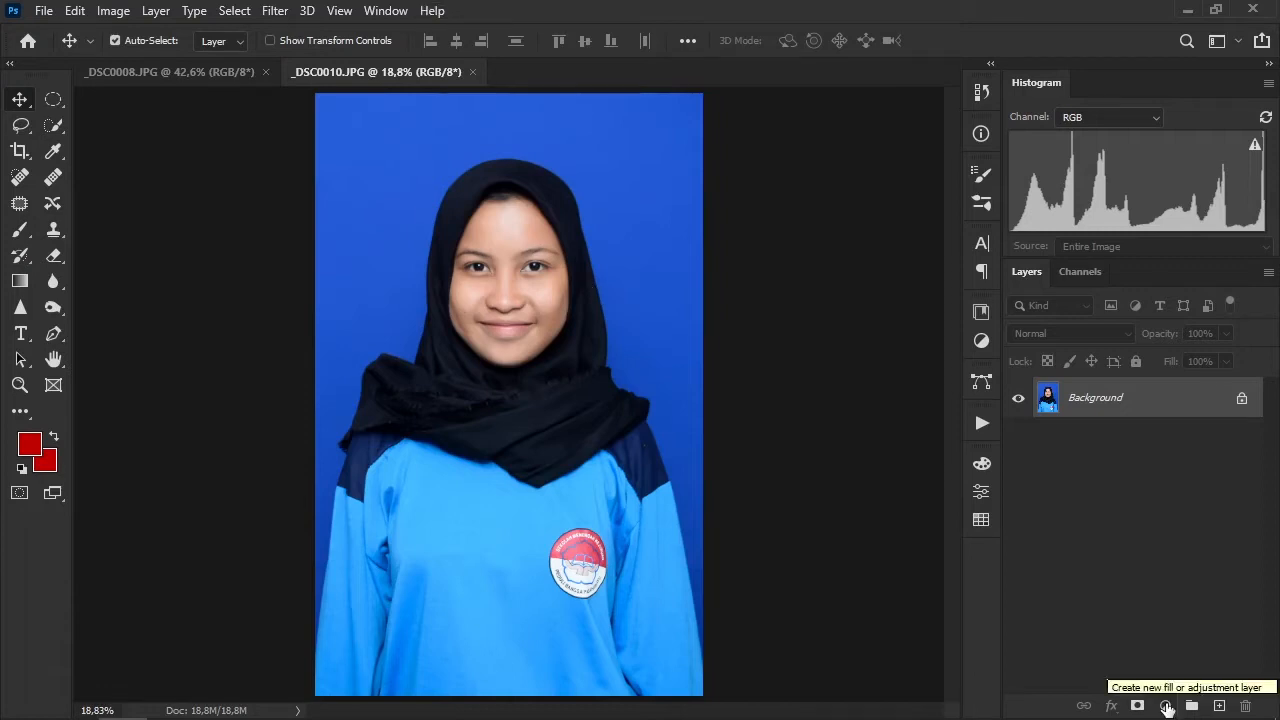
Step: Add a solid color fill layer in dark red #890304 above the Background layer
left_click(1167, 707)
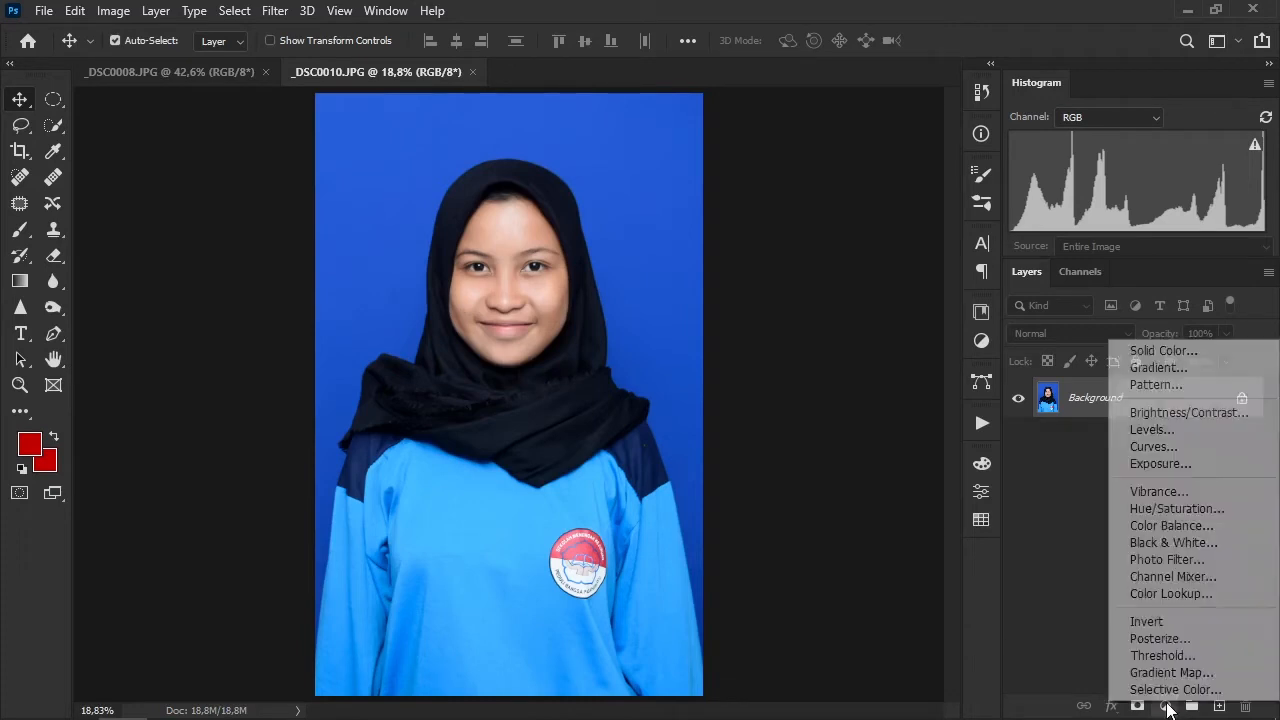
left_click(1158, 352)
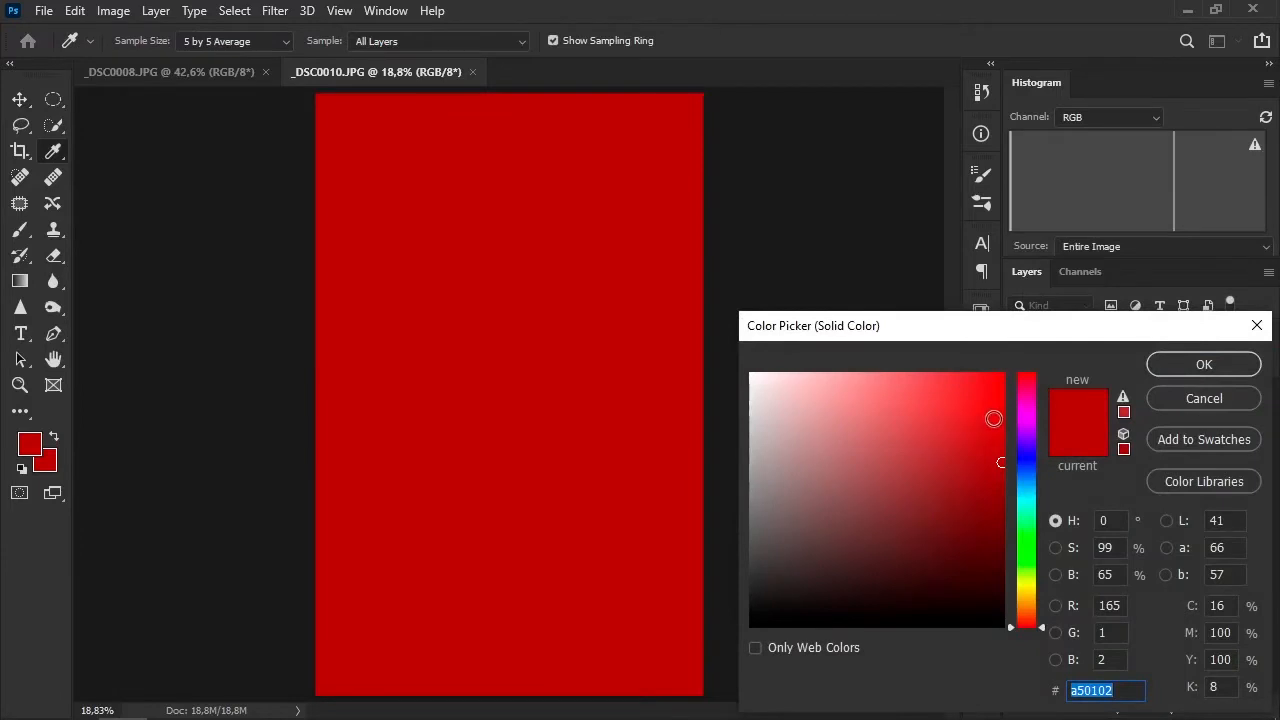
left_click_drag(1001, 462, 999, 489)
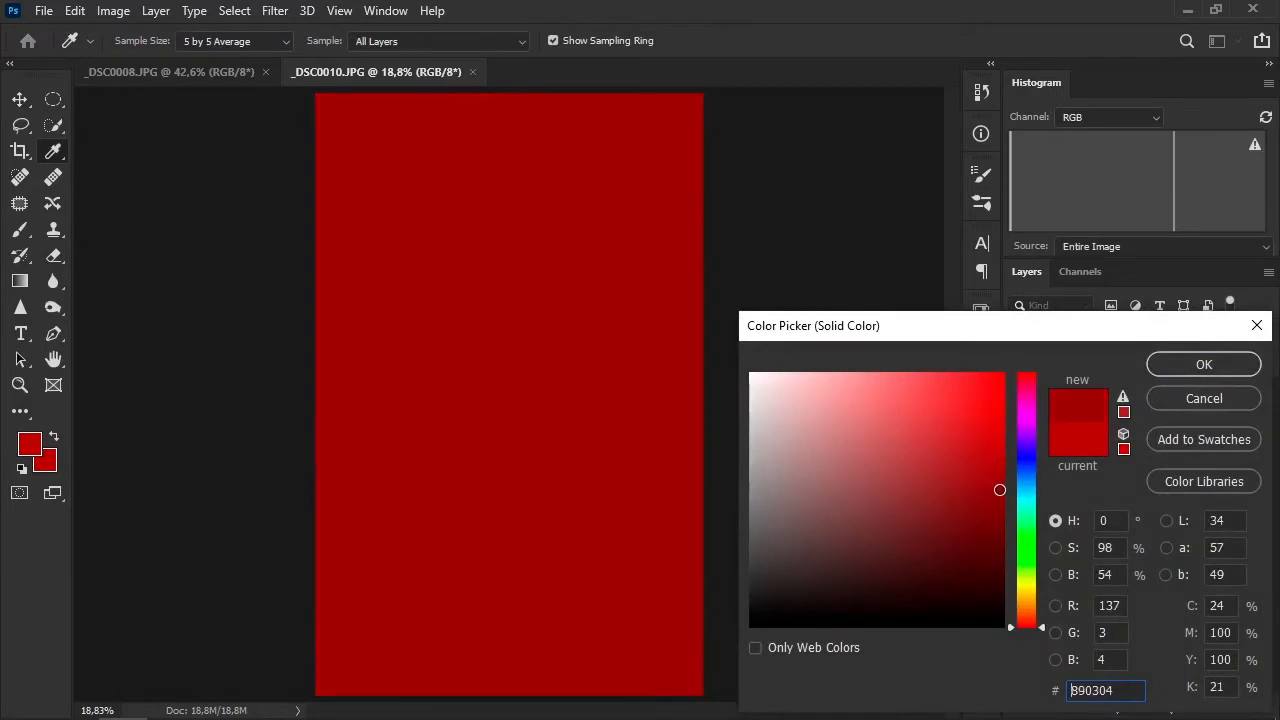
left_click(1204, 364)
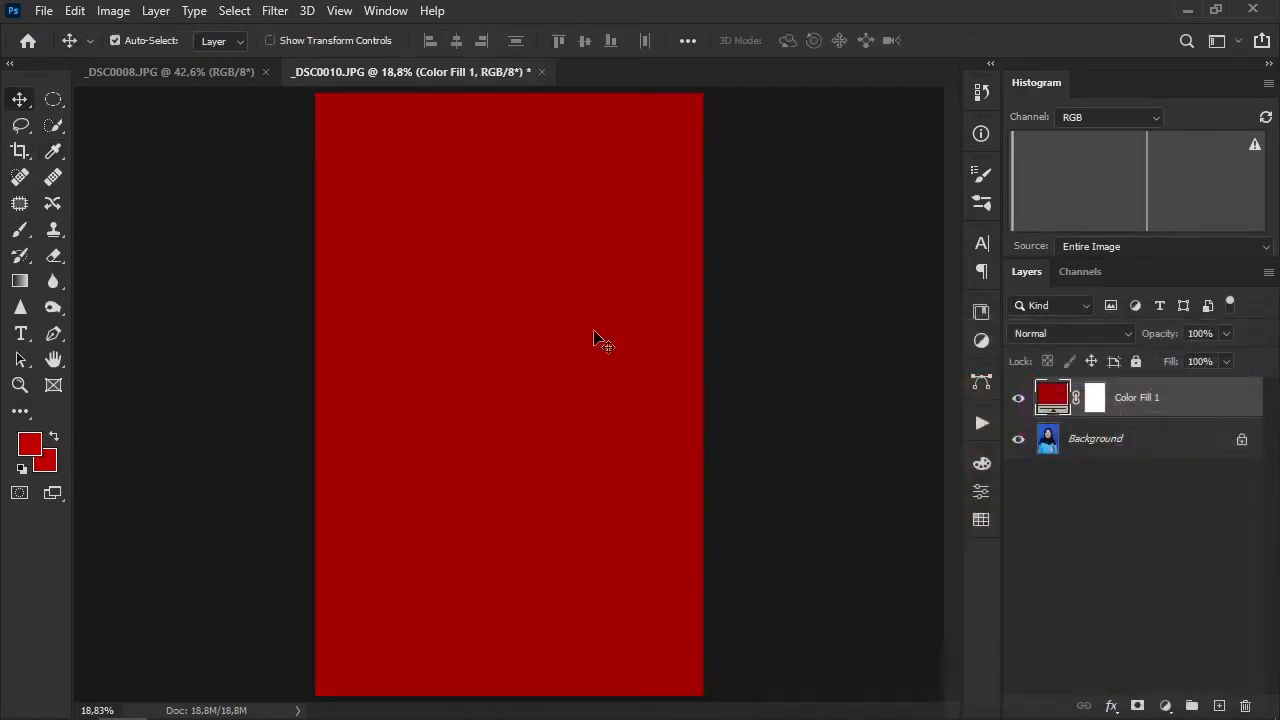
Step: Duplicate the Background layer and move the copy above the red fill layer
left_click(1104, 446)
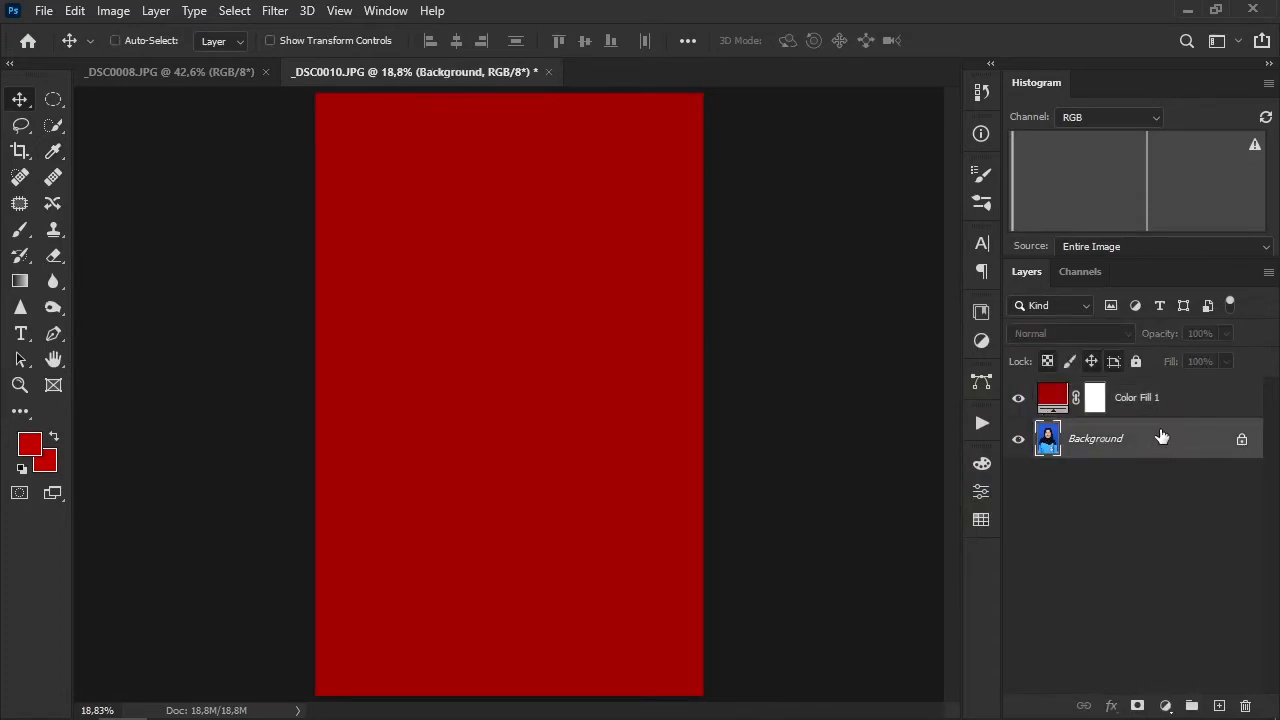
key("ctrl+j")
left_click(1161, 439)
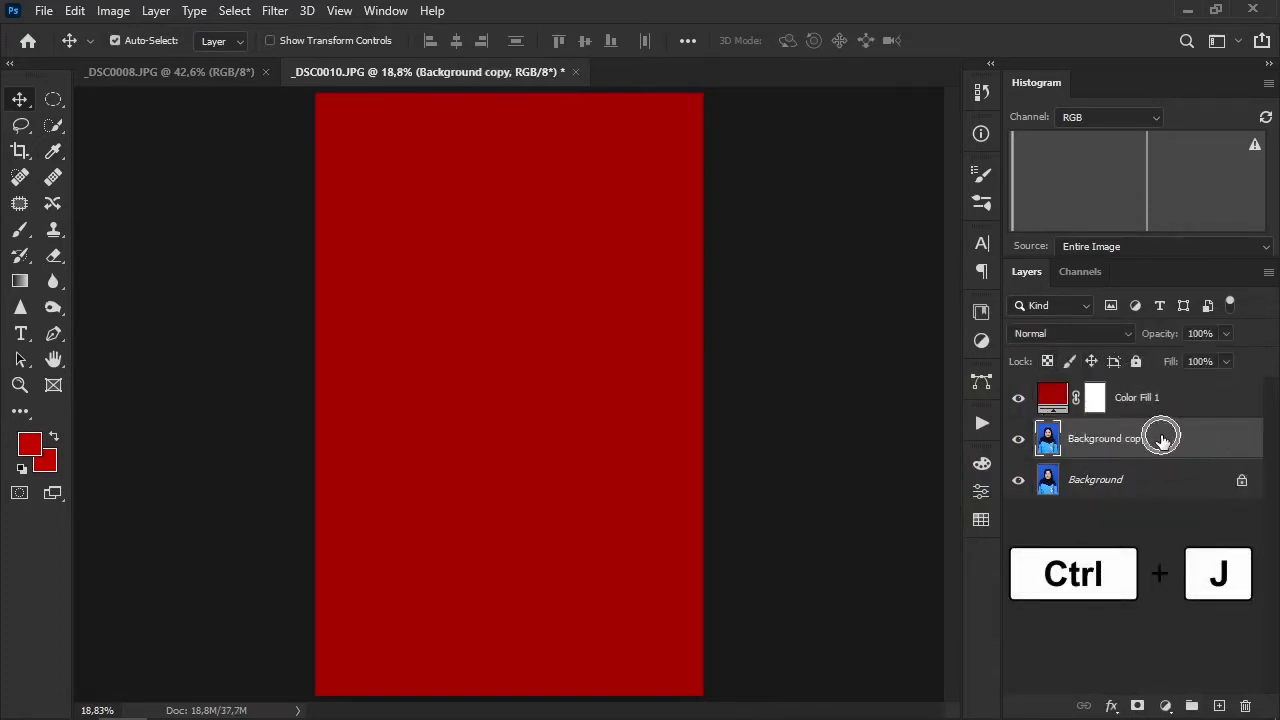
key("ctrl+shift+bracketright")
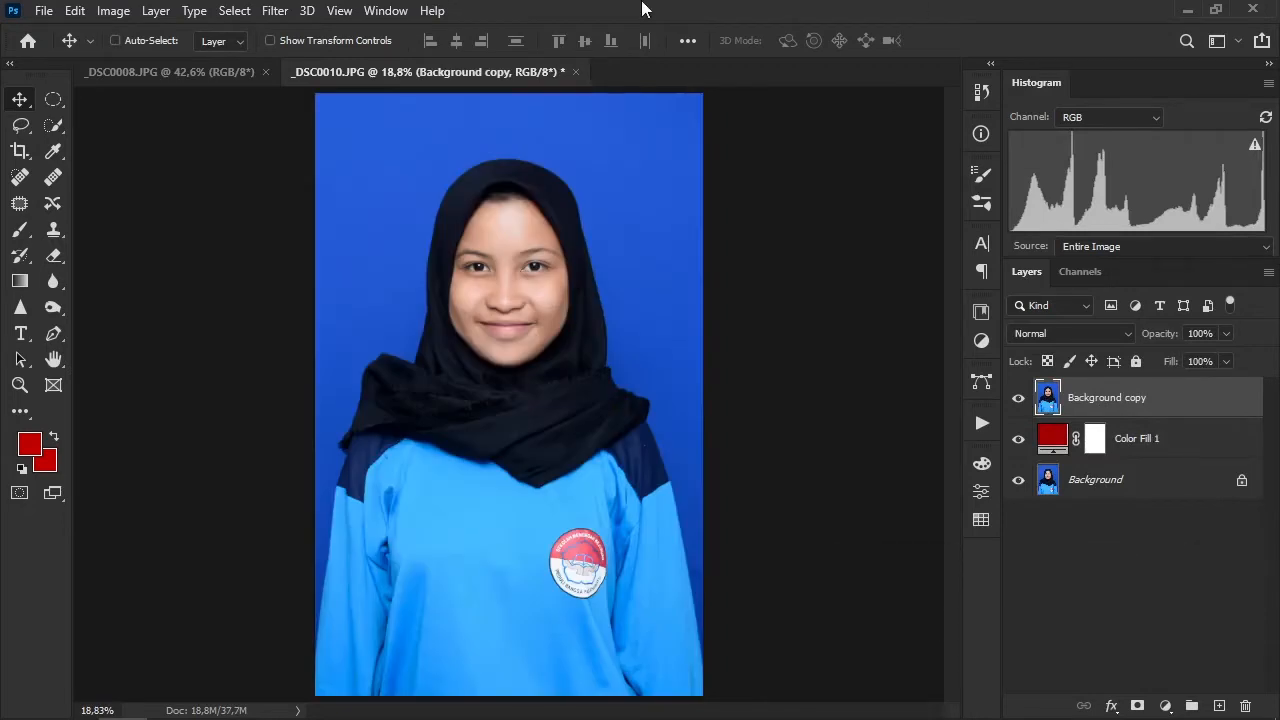
Step: Select the girl on the copied layer with Select Subject and contract the selection by 1 pixel
left_click(236, 11)
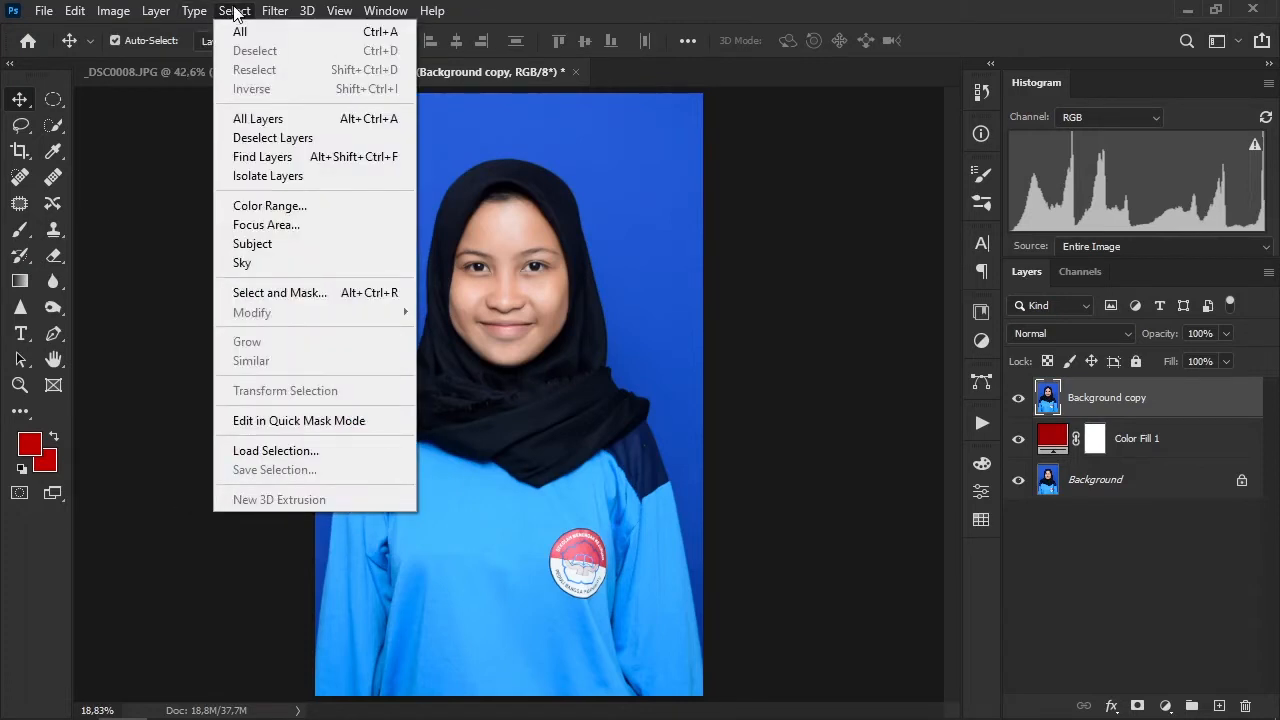
left_click(290, 246)
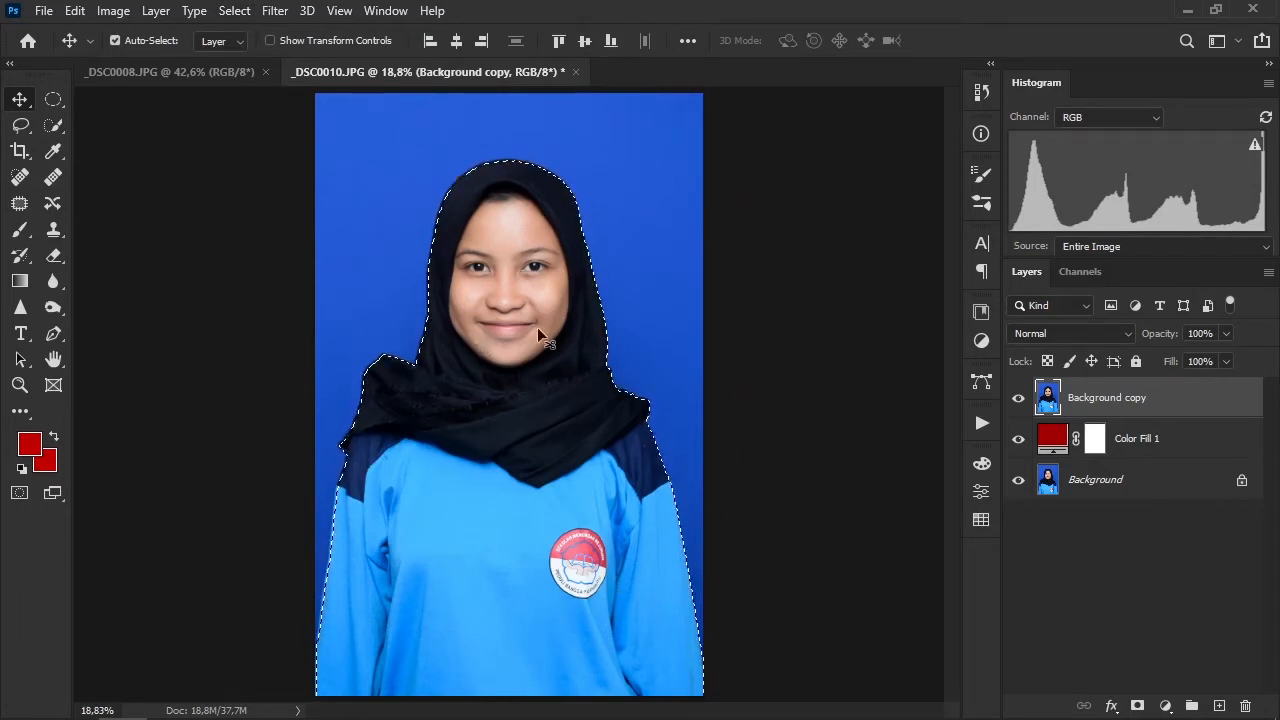
scroll(480, 370, "up", 5)
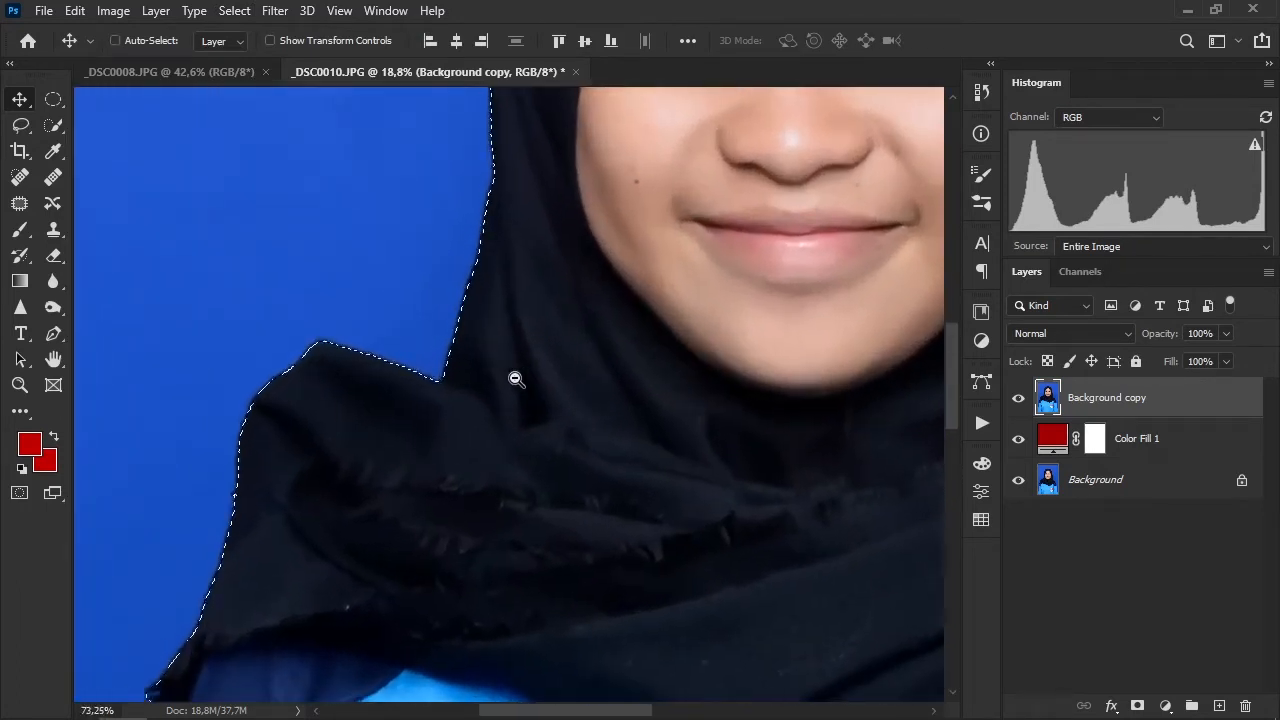
left_click_drag(515, 379, 579, 376)
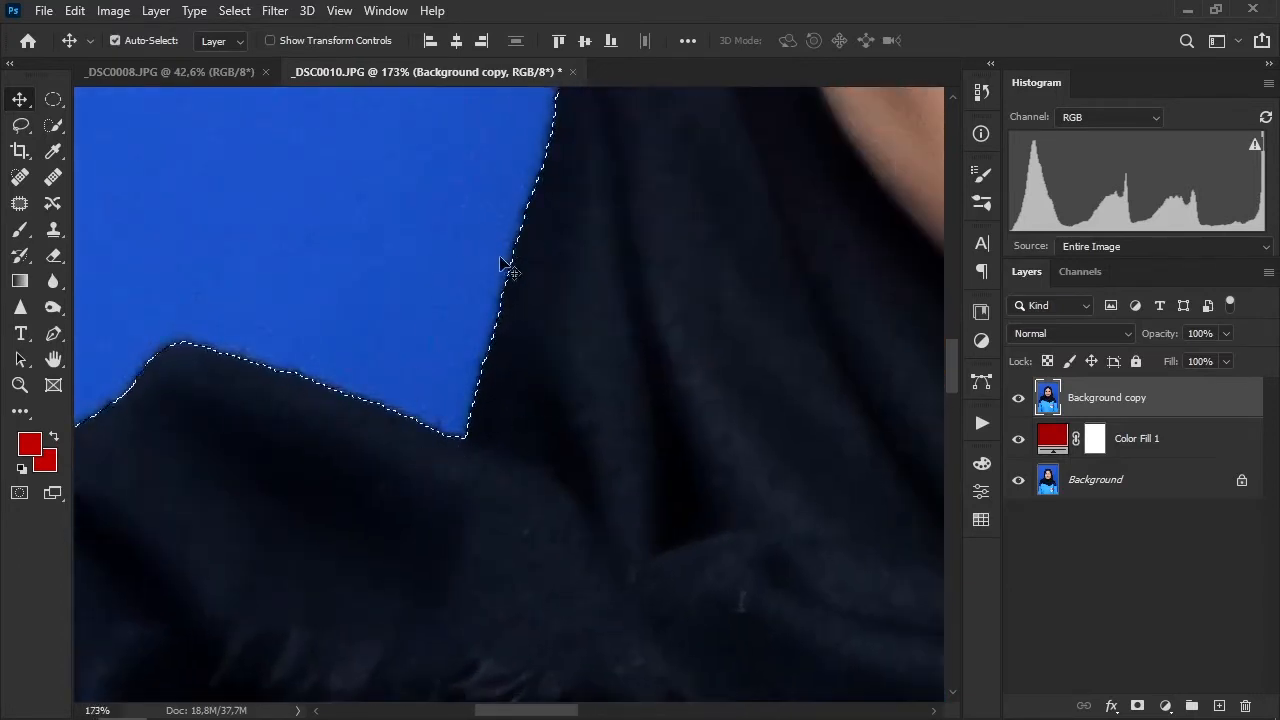
left_click(237, 13)
mouse_move(320, 313)
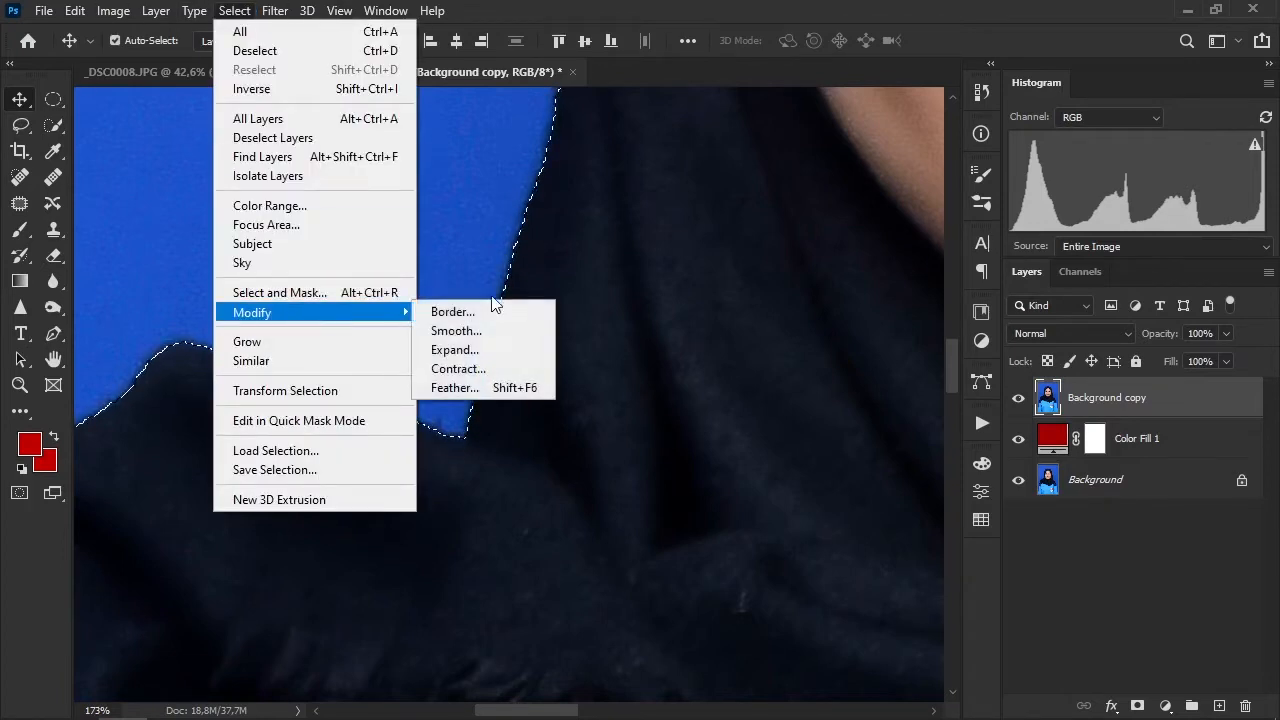
left_click(441, 378)
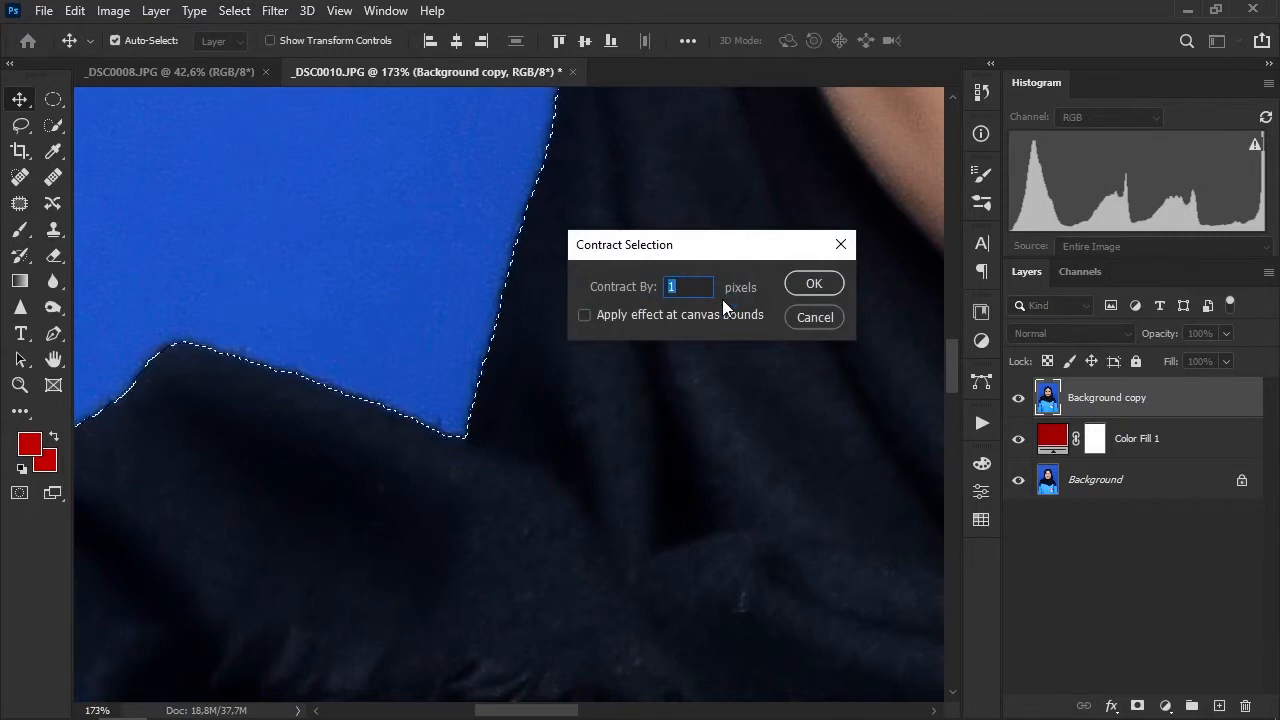
type("1")
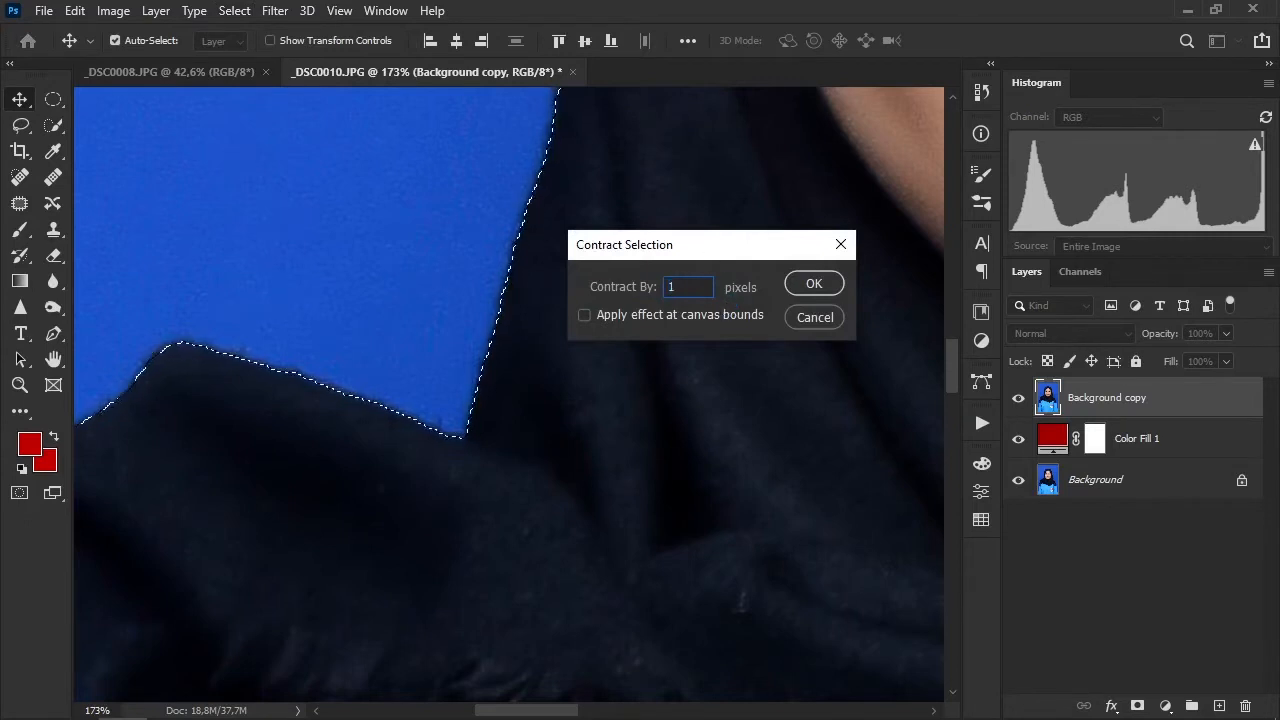
left_click(815, 284)
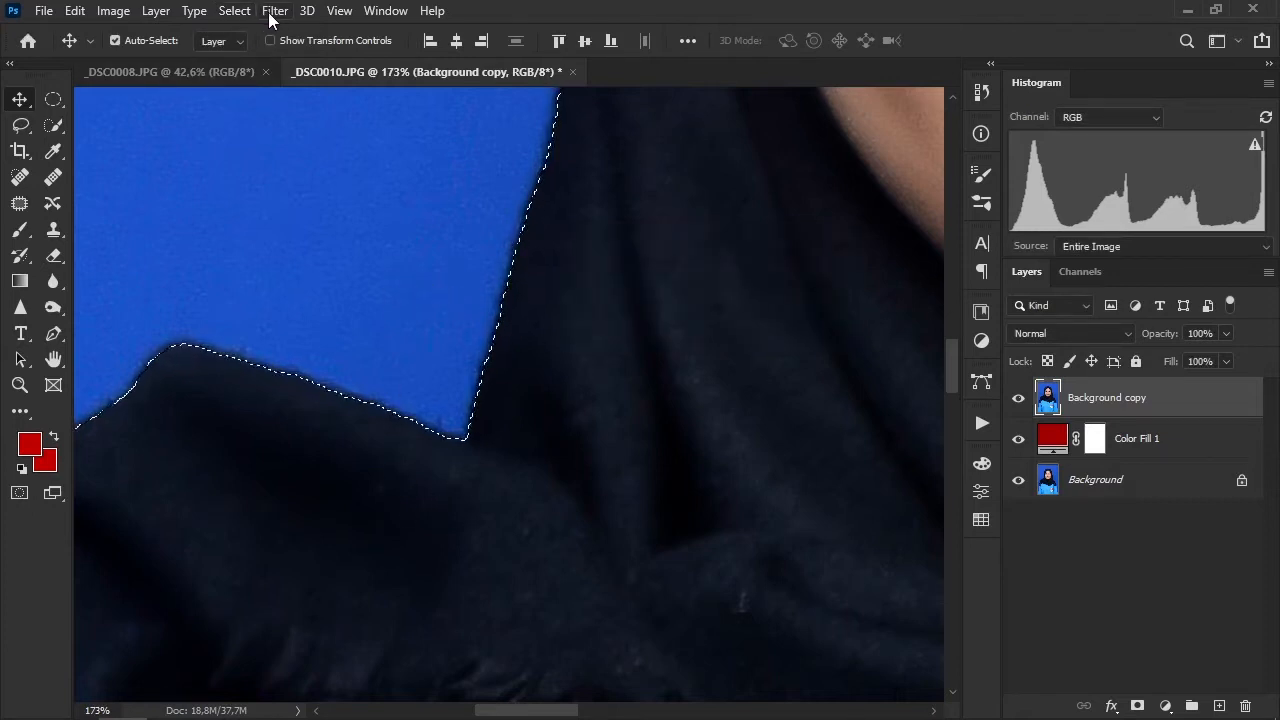
Step: Smooth the girl's selection with a sample radius of 4 pixels
left_click(234, 11)
mouse_move(282, 312)
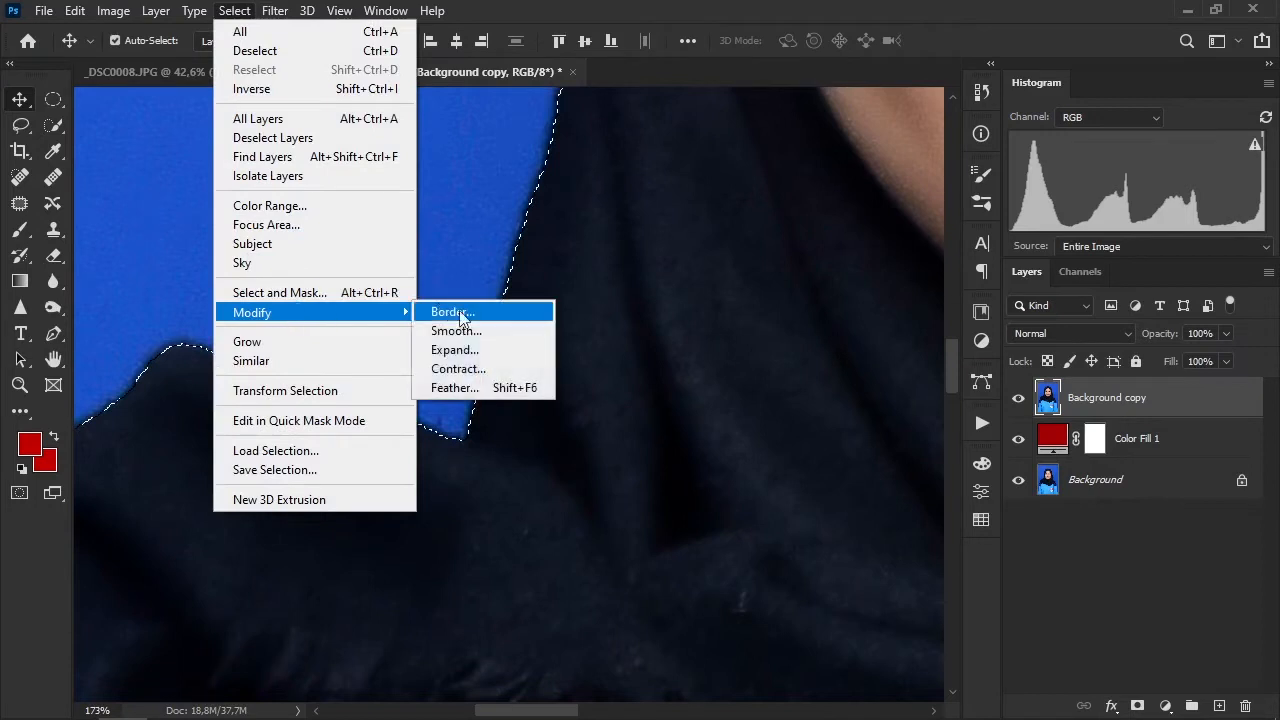
left_click(474, 331)
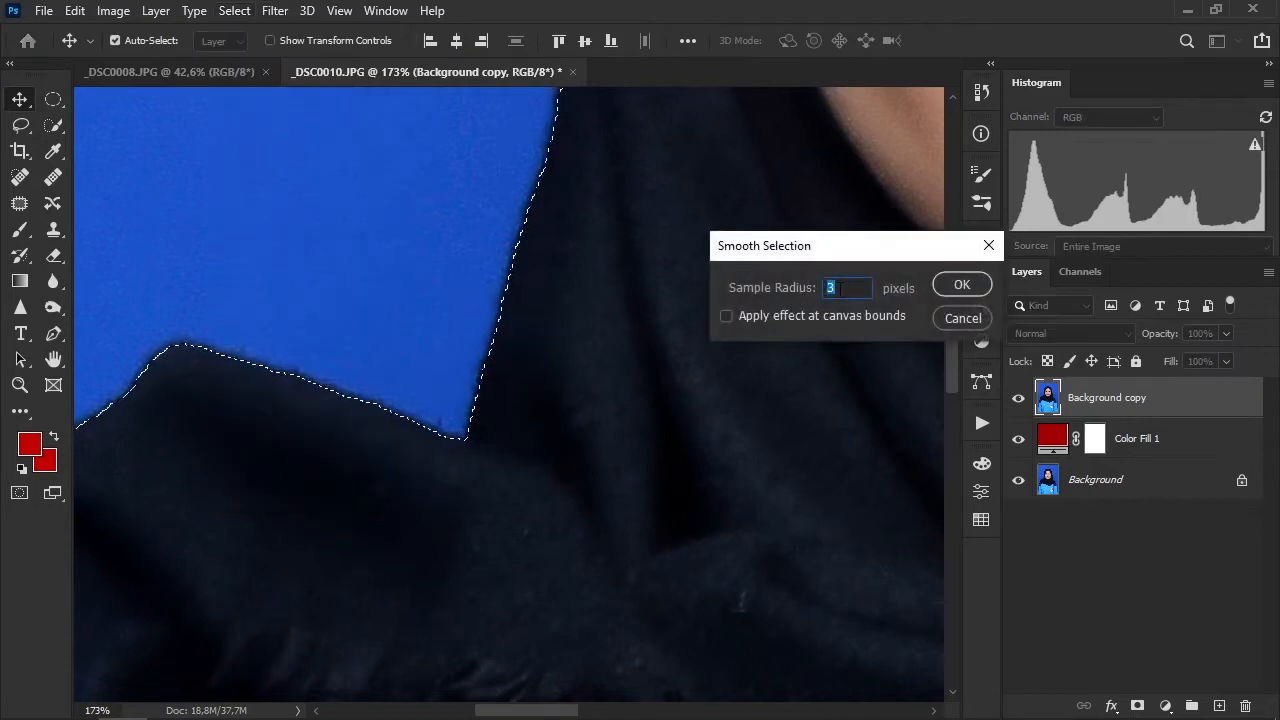
type("4")
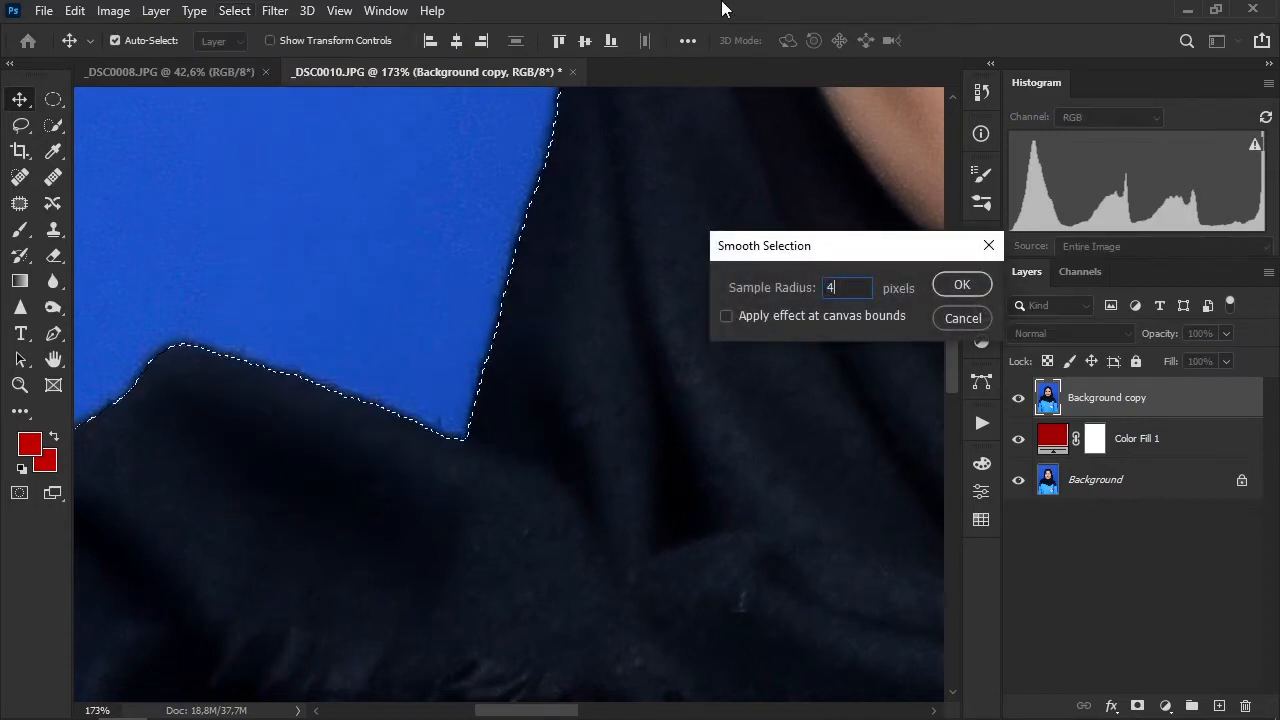
left_click(963, 280)
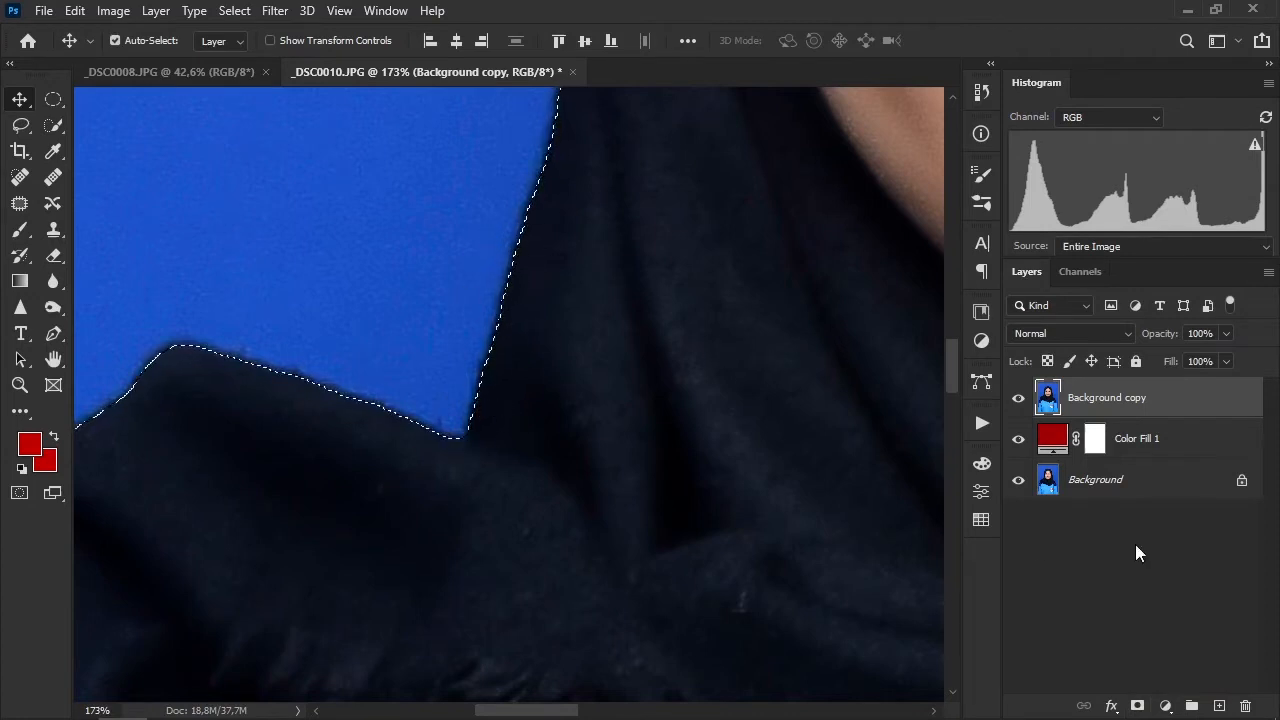
Step: Add a layer mask from the selection to the Background copy layer and fit the whole photo in view
left_click(1138, 706)
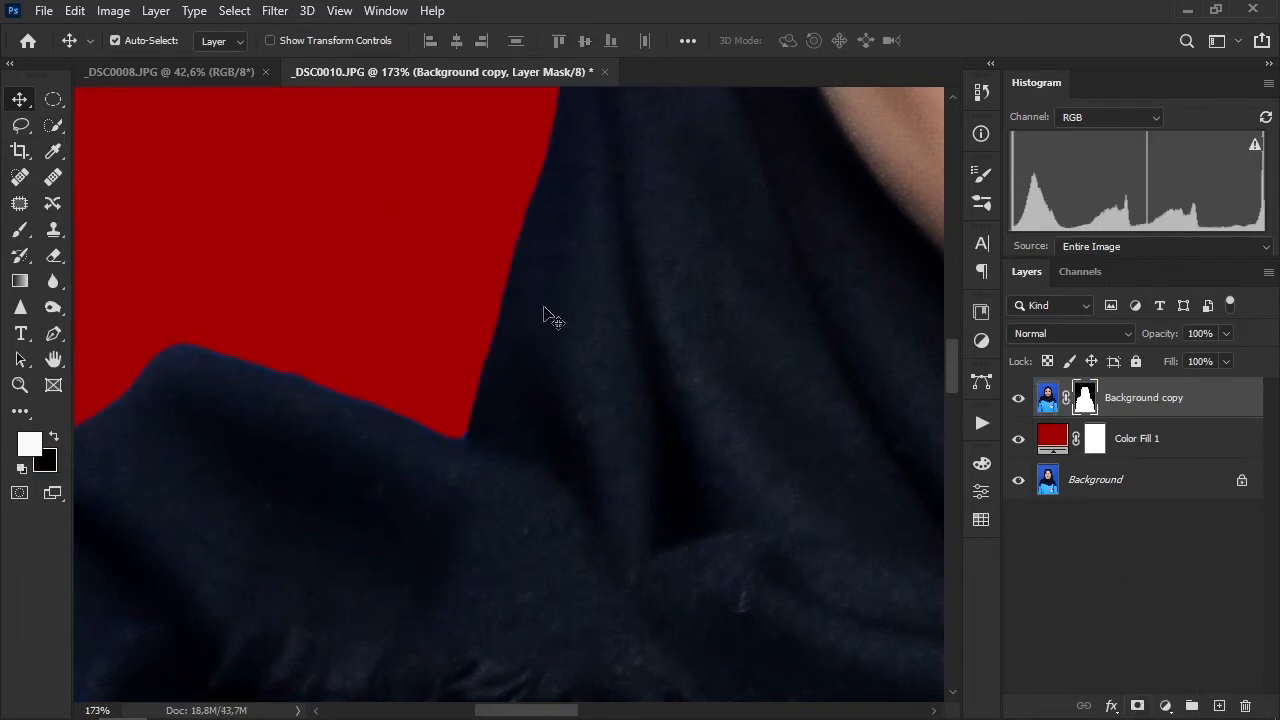
right_click(497, 417, "ctrl")
right_click(551, 317, "ctrl")
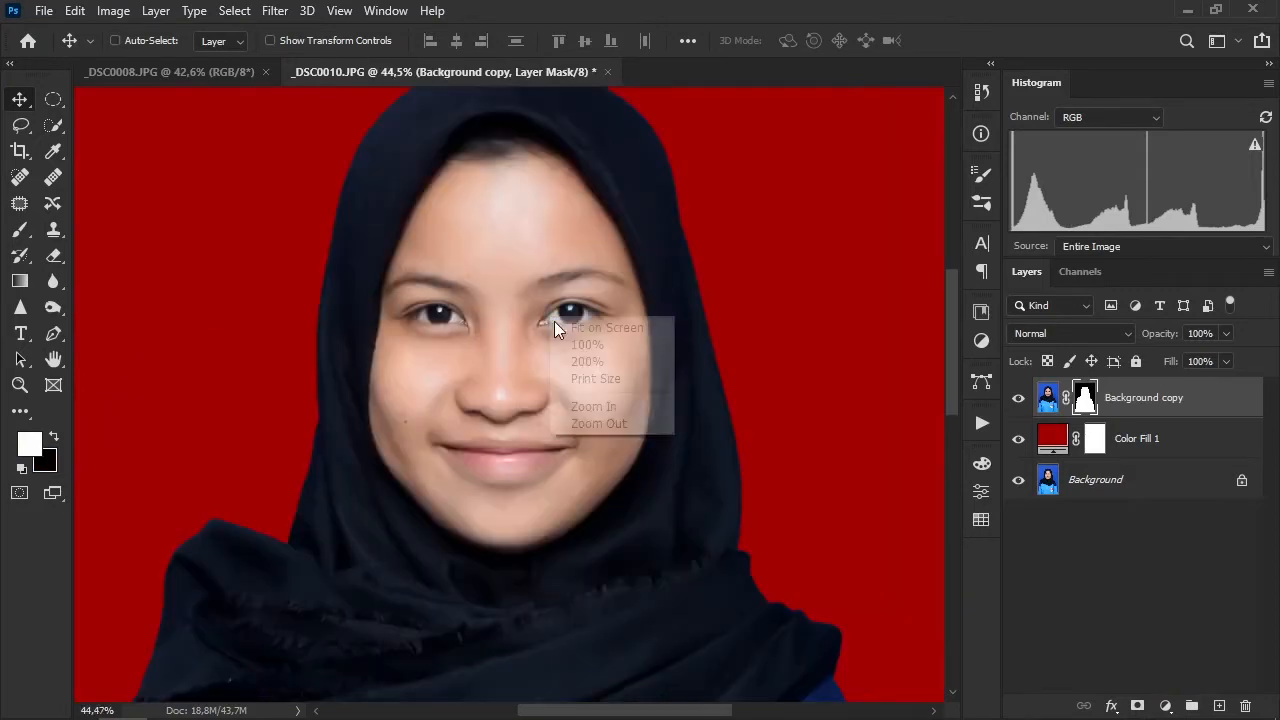
left_click(556, 326)
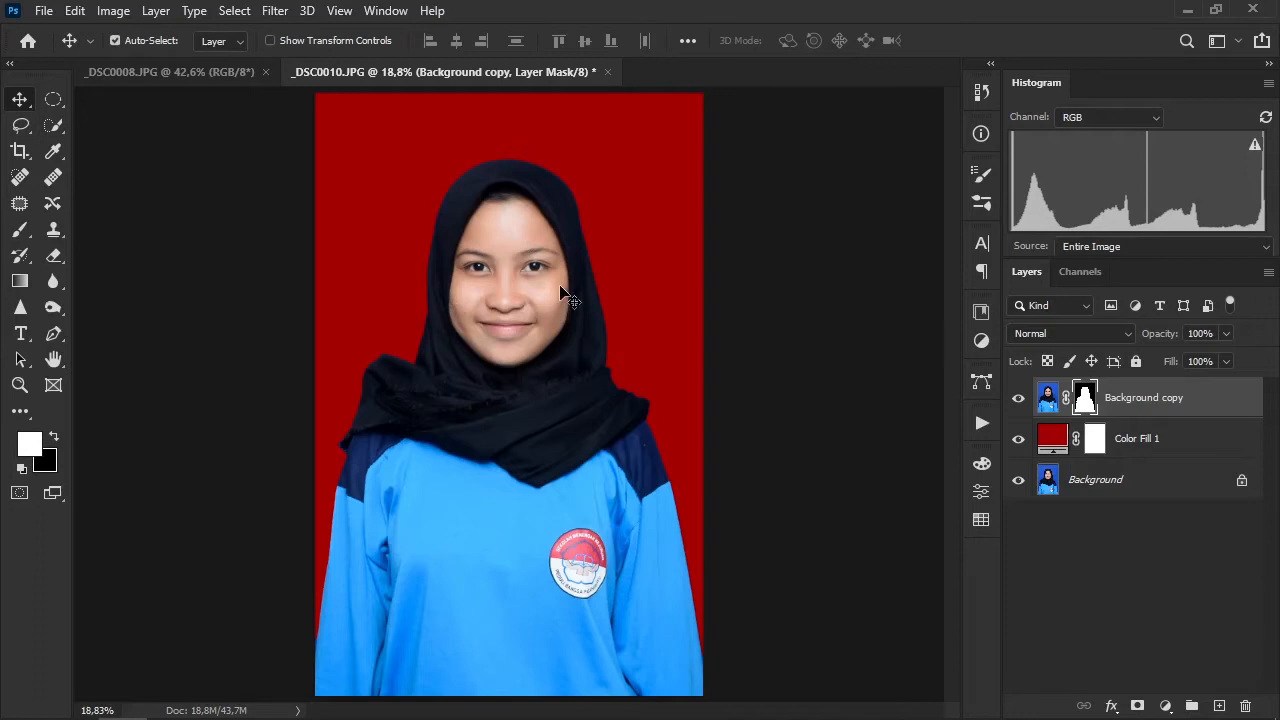
Step: Switch to the _DSC0008.JPG document and add a solid color fill layer in blue #0d63ab
left_click(165, 72)
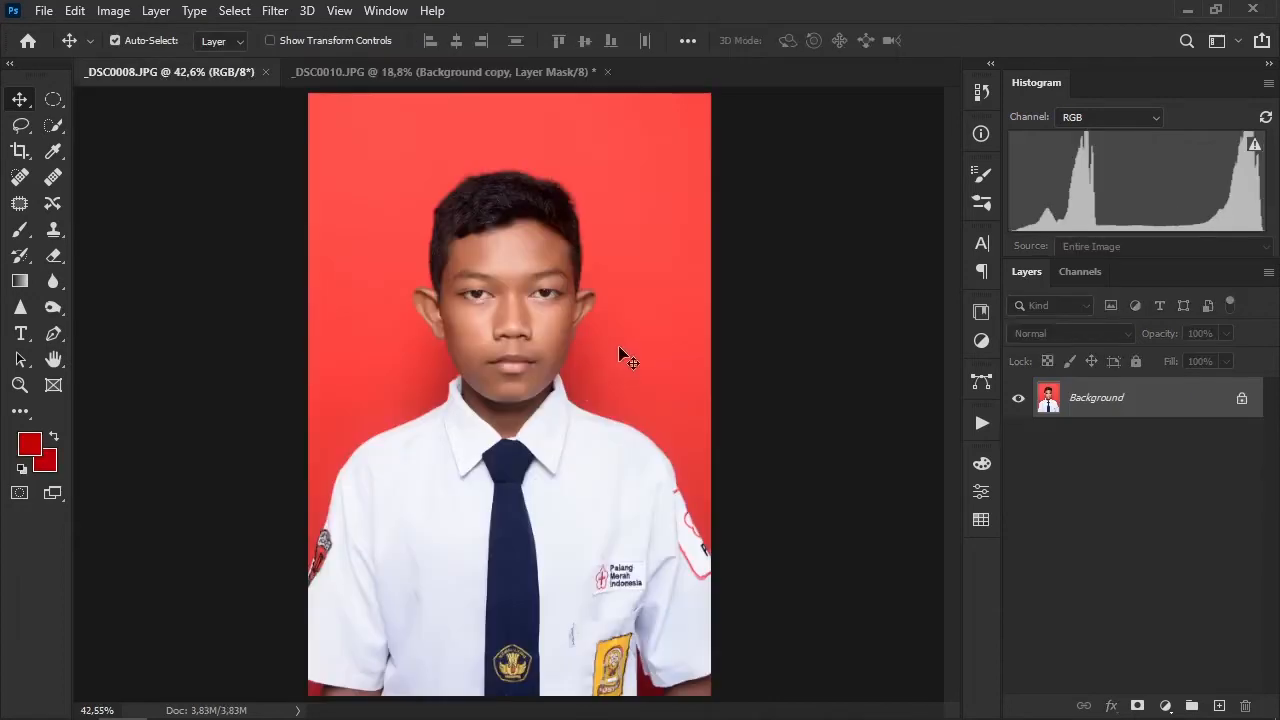
left_click(571, 249)
left_click_drag(571, 249, 600, 263)
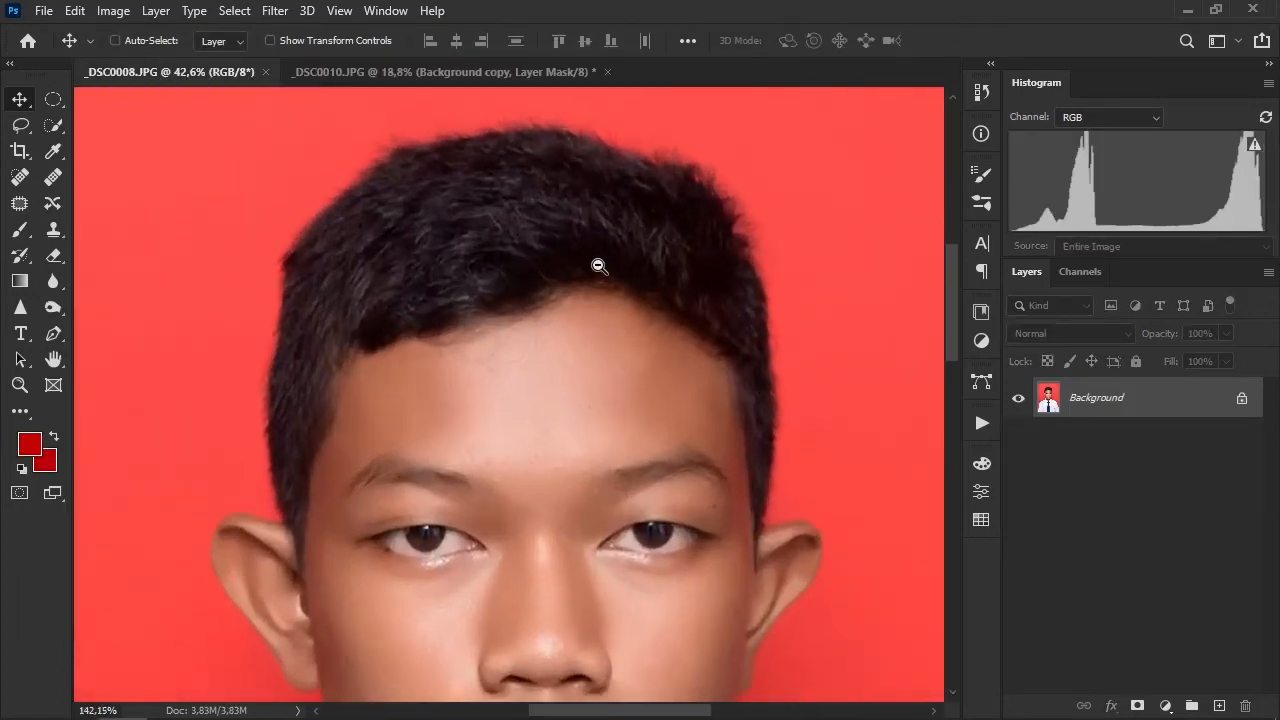
left_click_drag(646, 214, 618, 272)
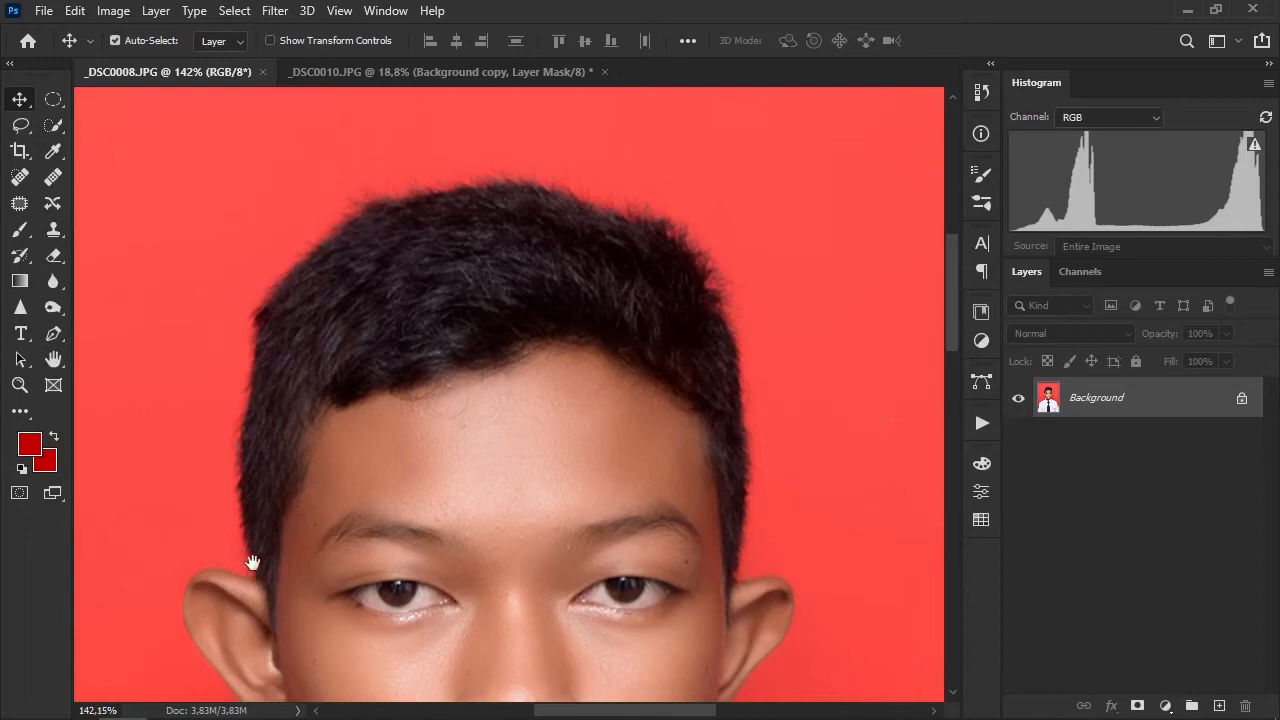
right_click(522, 322)
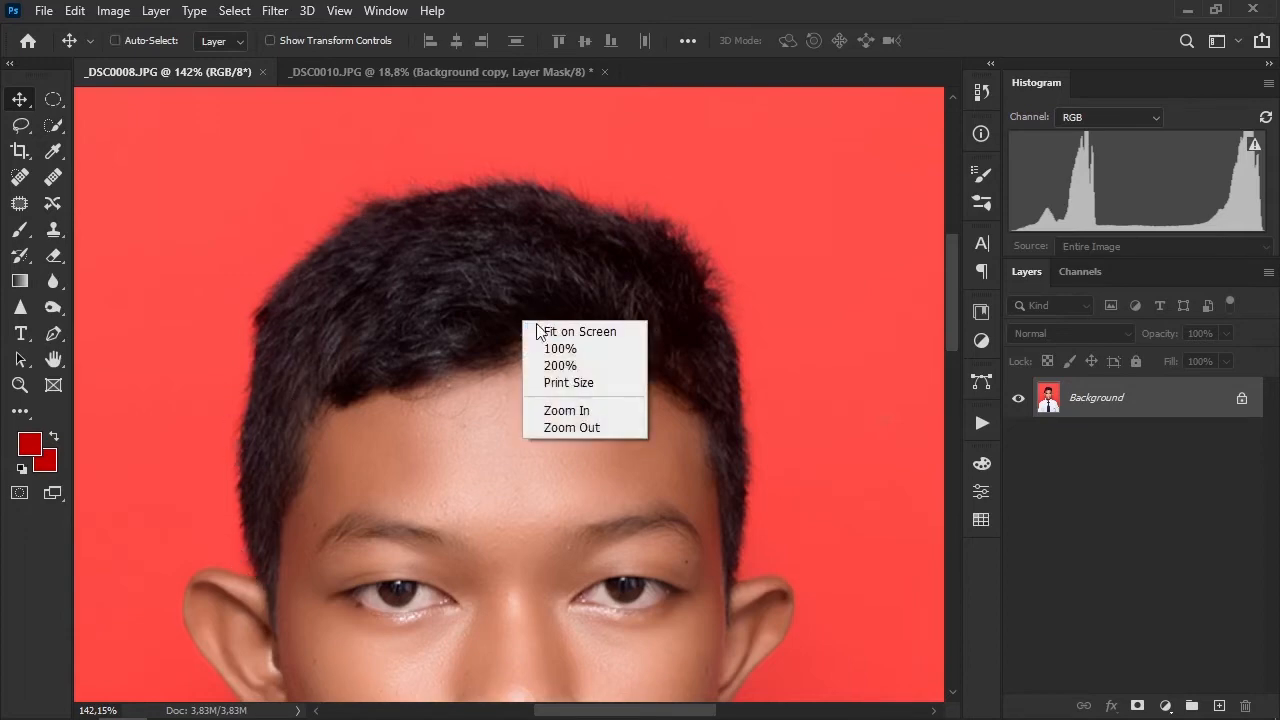
left_click(568, 337)
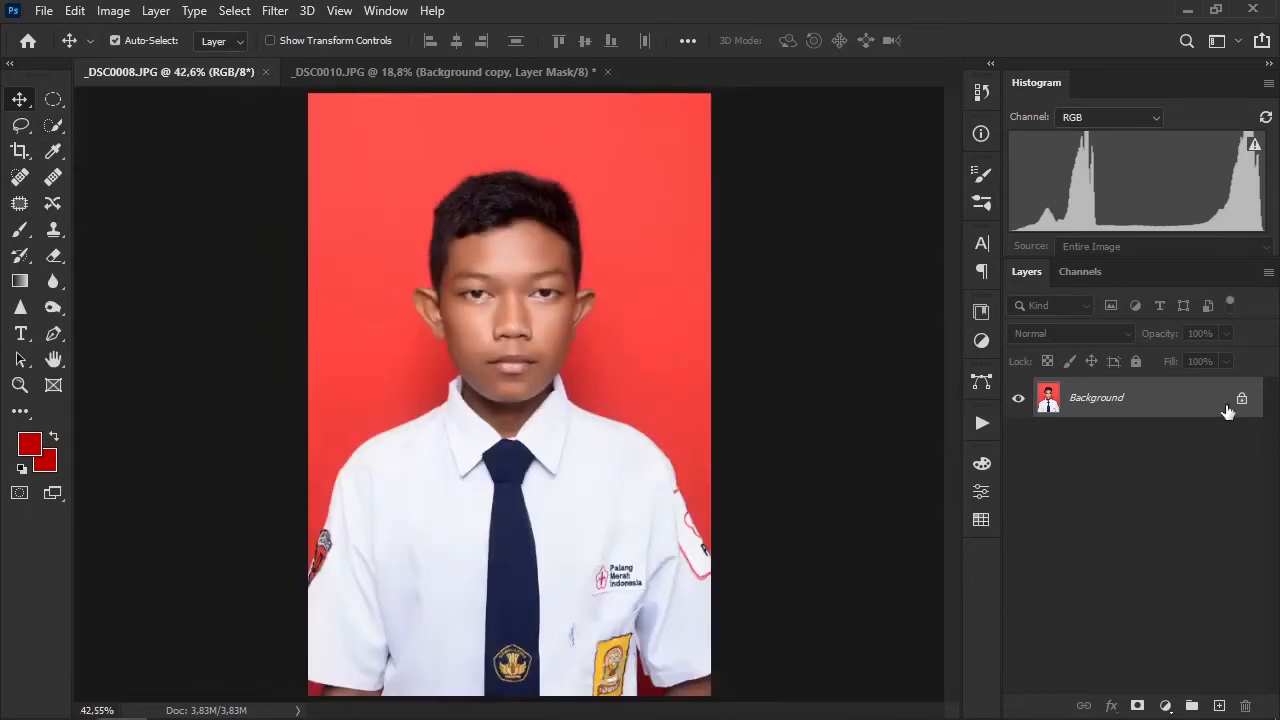
left_click(1165, 706)
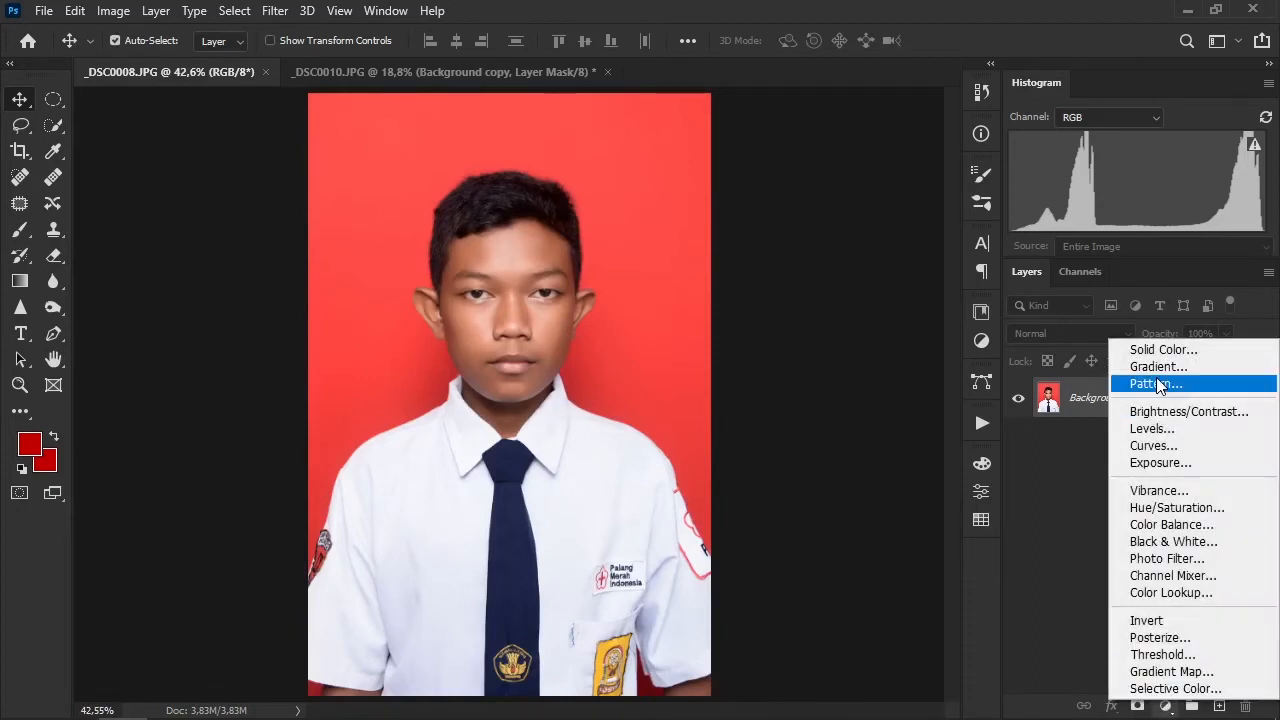
left_click(1178, 351)
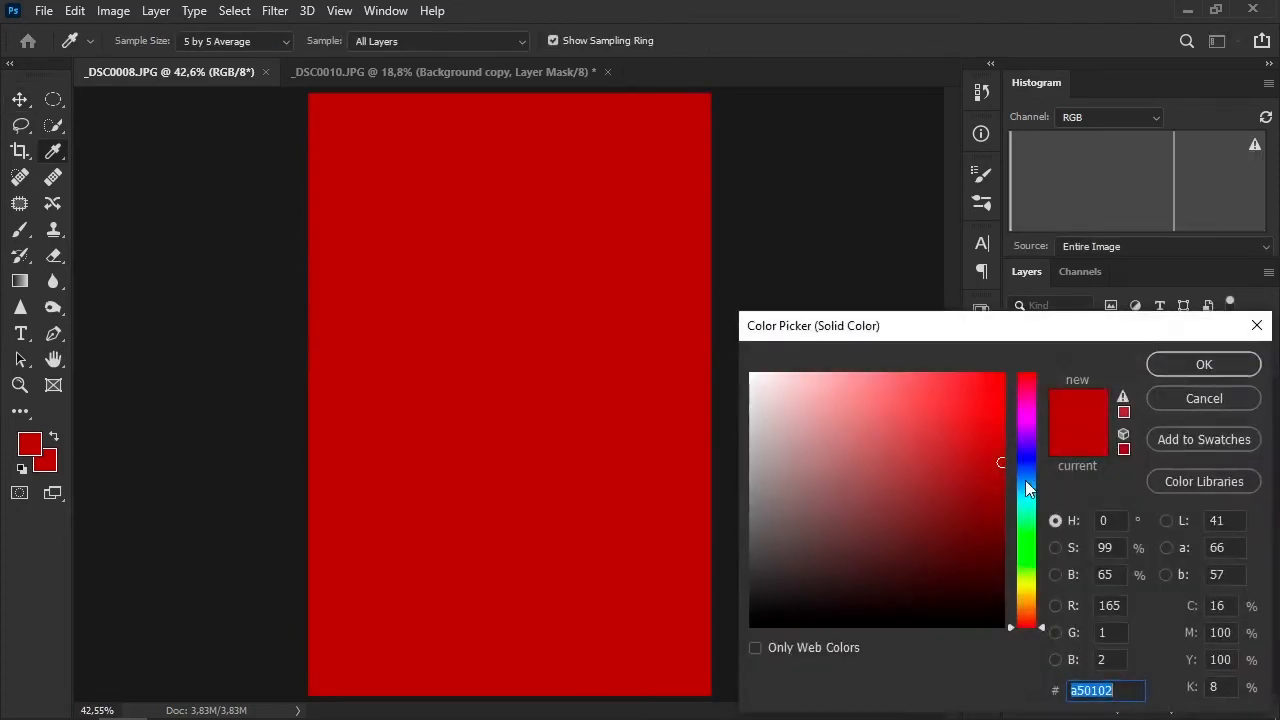
left_click(1030, 475)
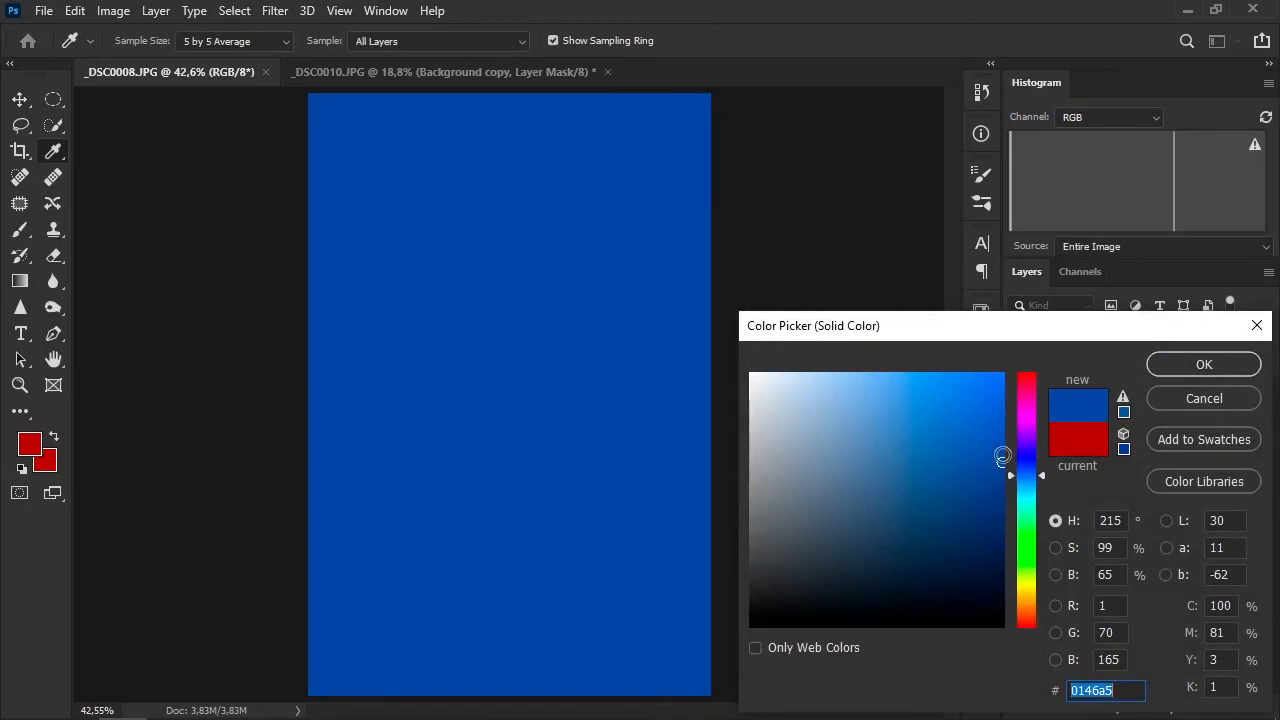
mouse_move(990, 456)
left_mouse_down()
mouse_move(994, 431)
mouse_move(984, 456)
mouse_move(1045, 481)
left_mouse_up()
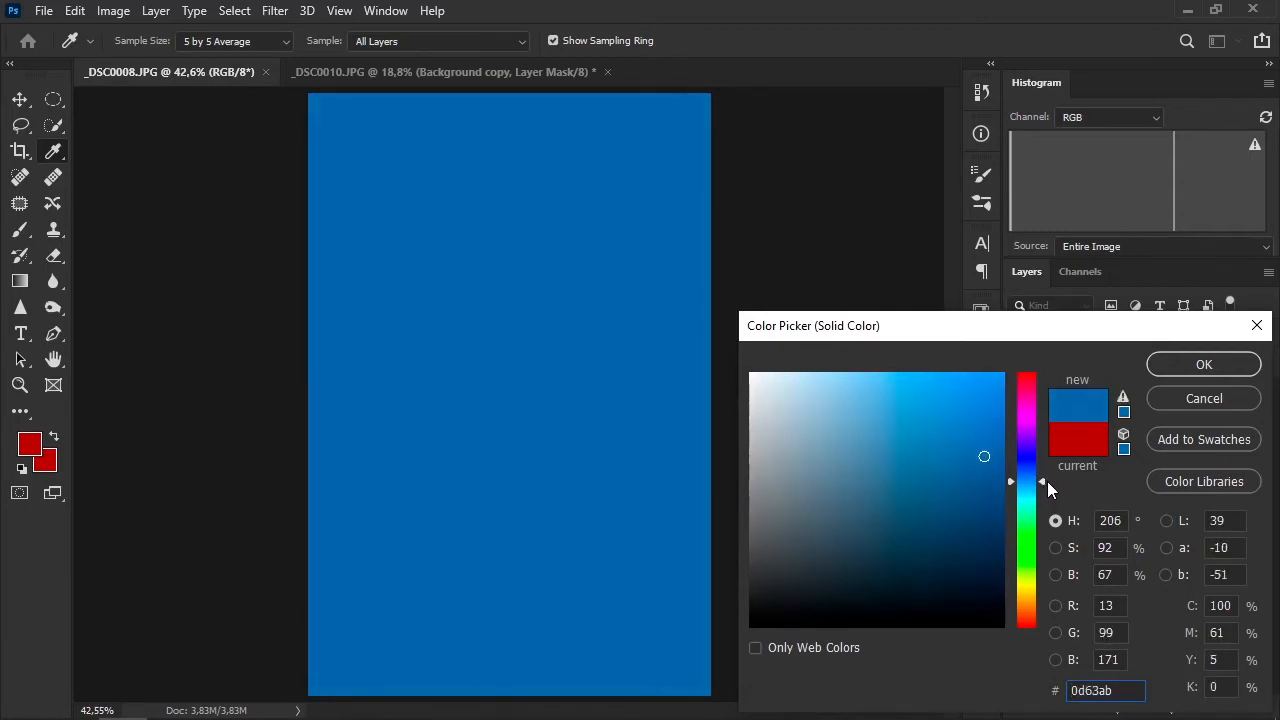
left_click(1204, 364)
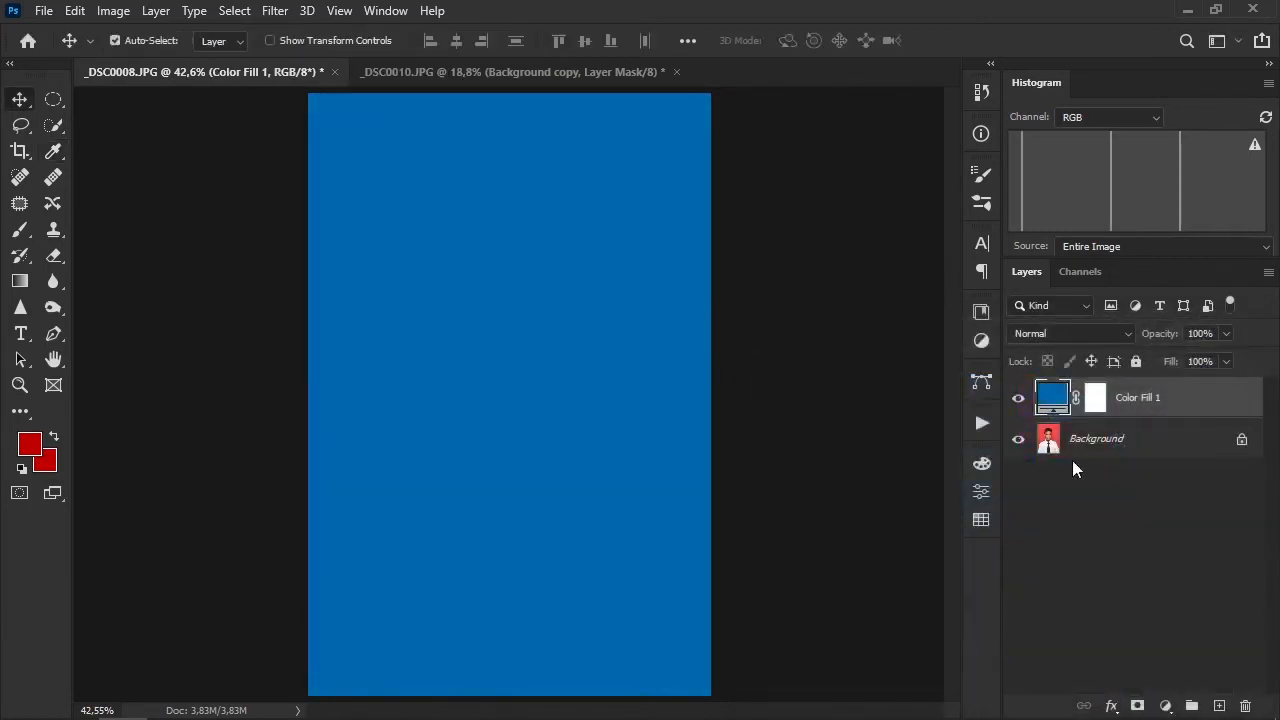
Step: Duplicate the Background layer of the boy's photo and move the copy above the blue fill layer
left_click(1116, 445)
key("ctrl+j")
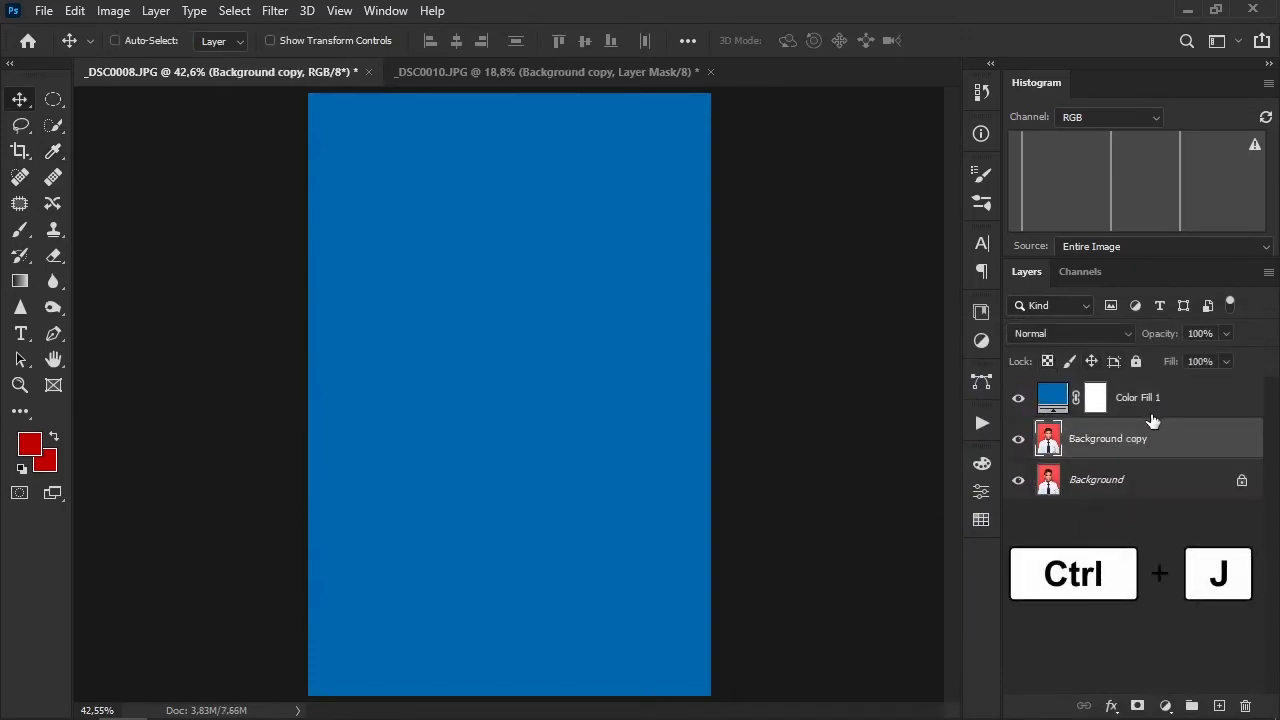
key("ctrl+shift+bracketright")
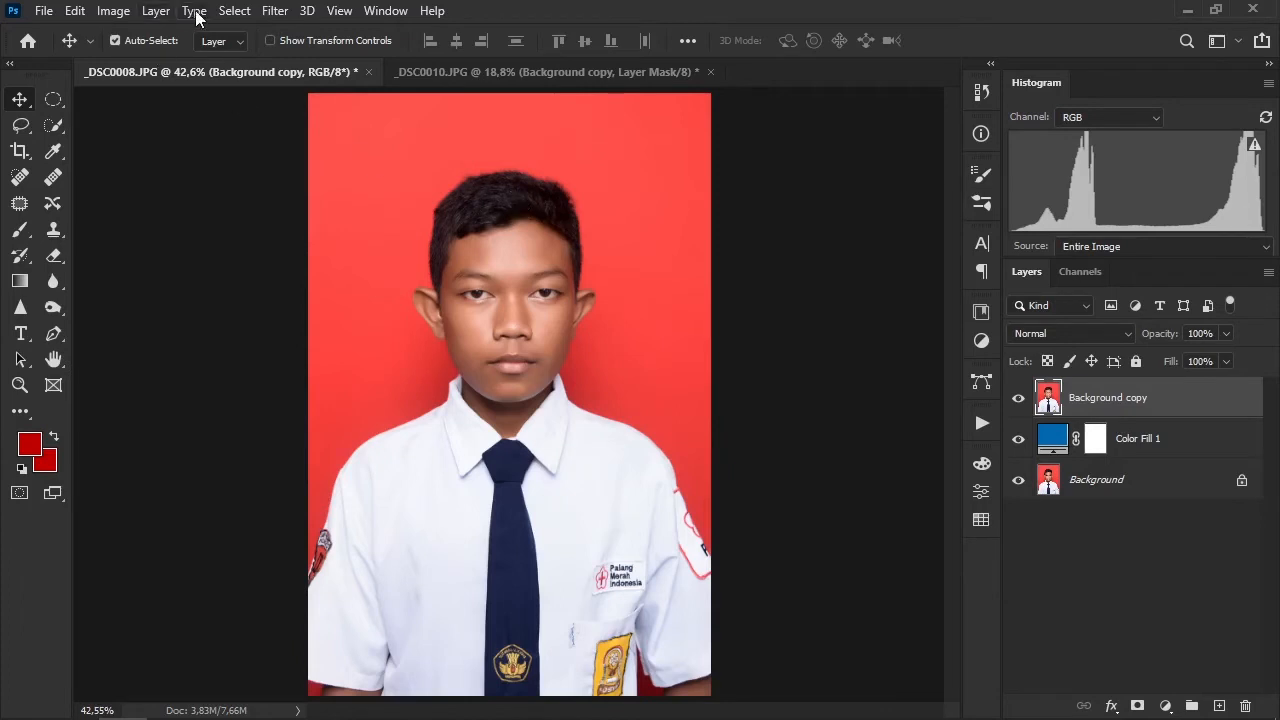
Step: Select the boy automatically as the subject on the Background copy layer
left_click(235, 12)
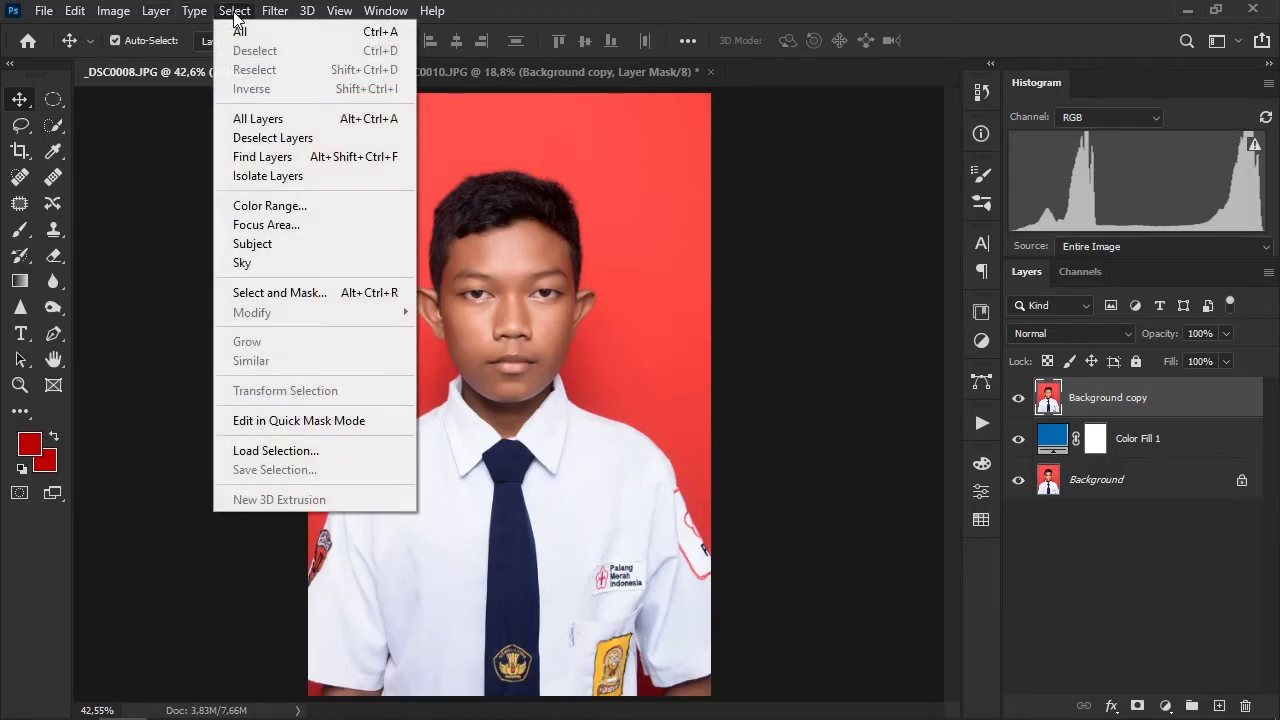
left_click(287, 245)
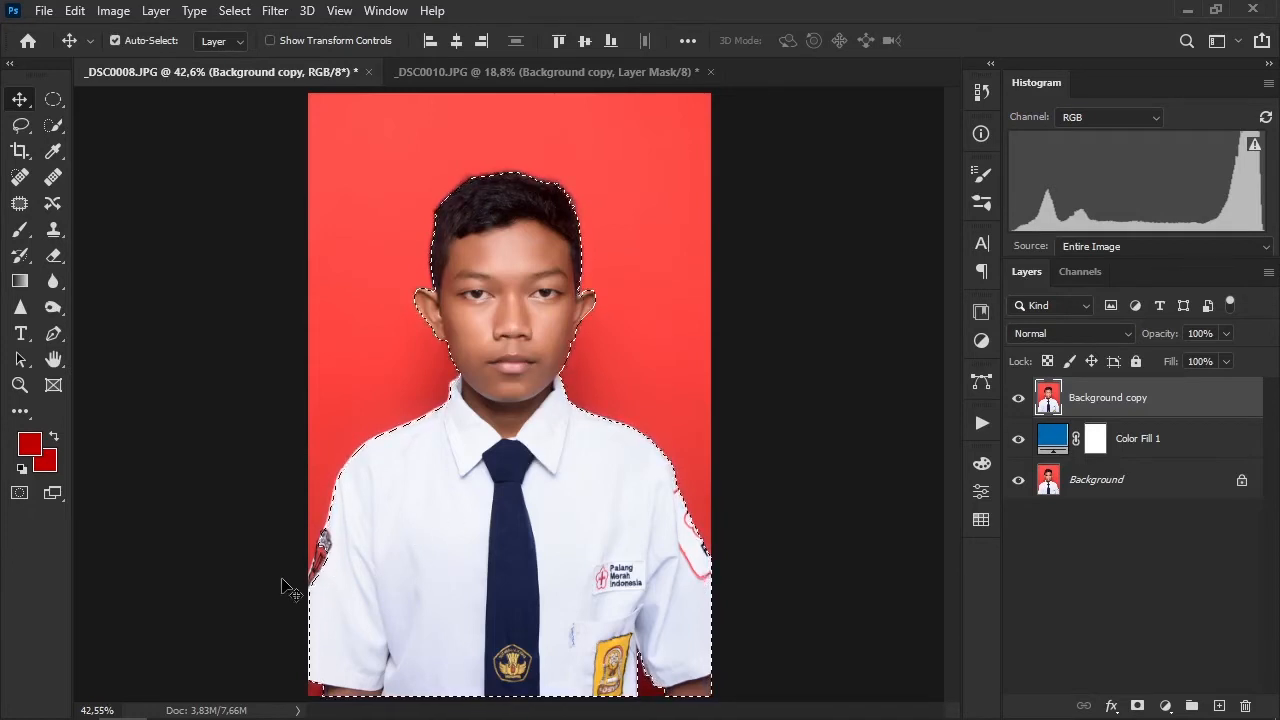
Step: Examine the selection outline around the boy's sleeves, sleeve badges, shirt pocket, collar, ears and hair
left_click_drag(689, 510, 808, 608)
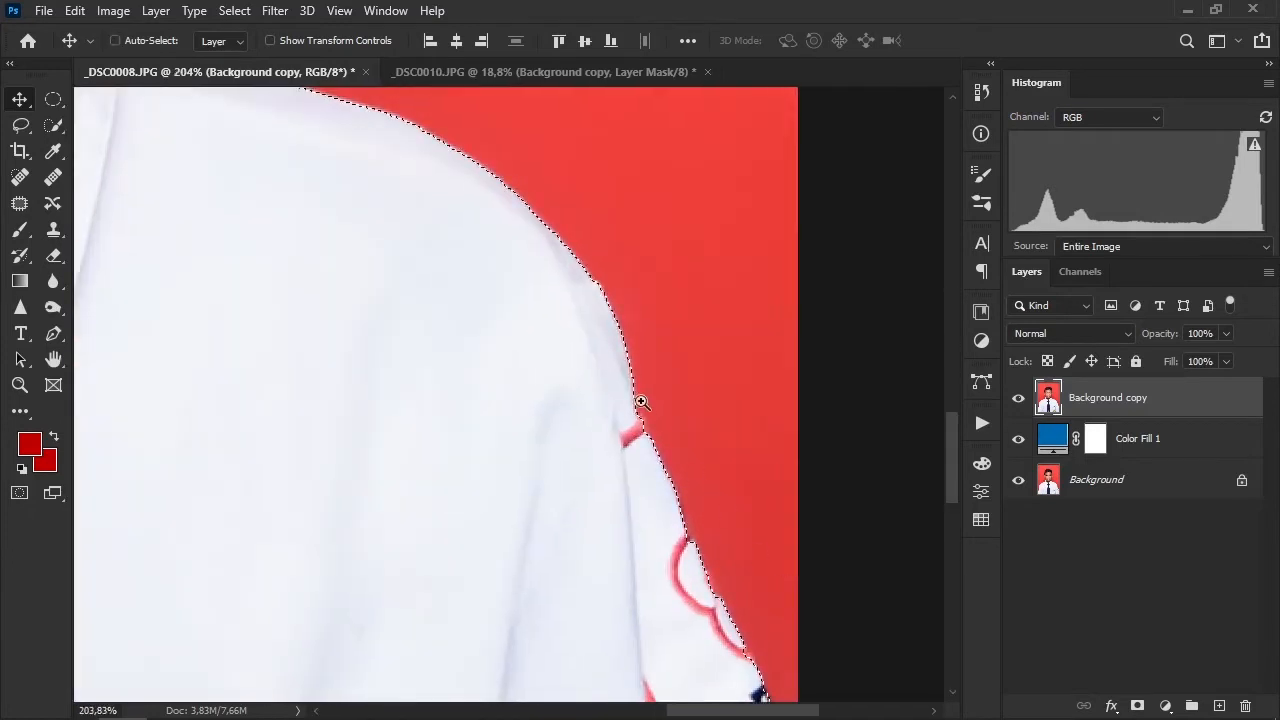
left_click_drag(699, 361, 609, 366)
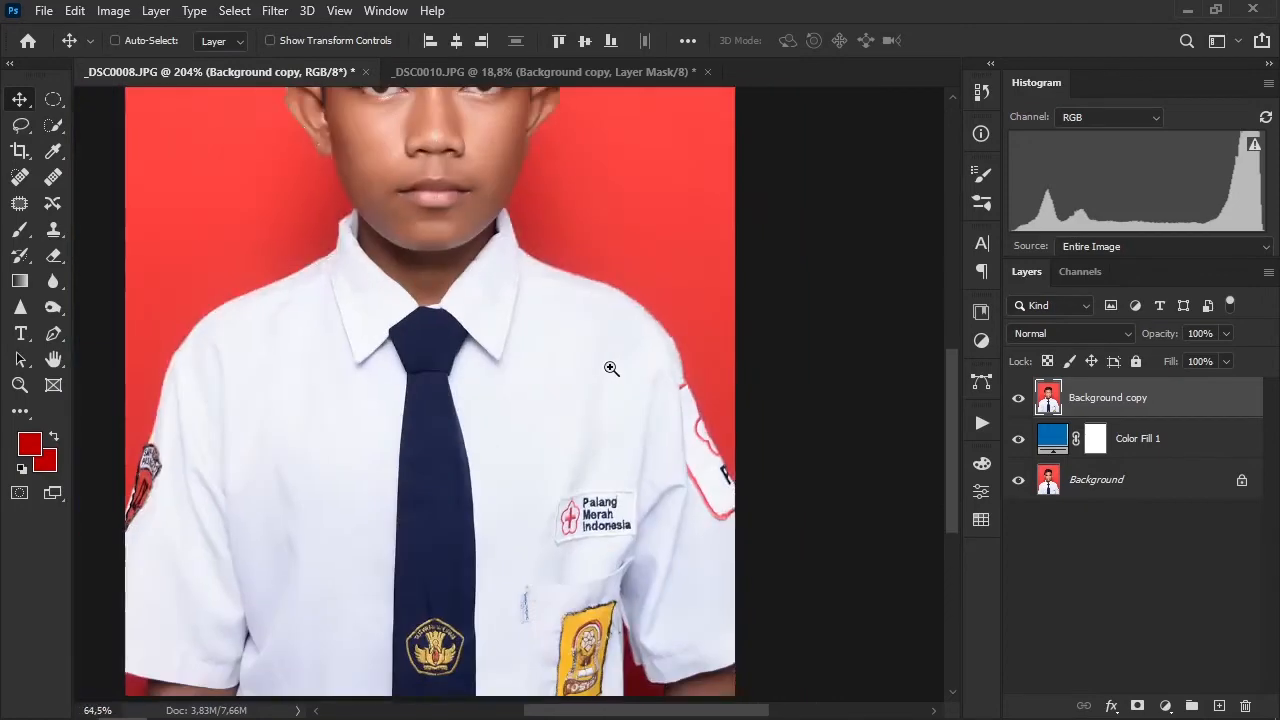
left_click_drag(632, 600, 793, 512)
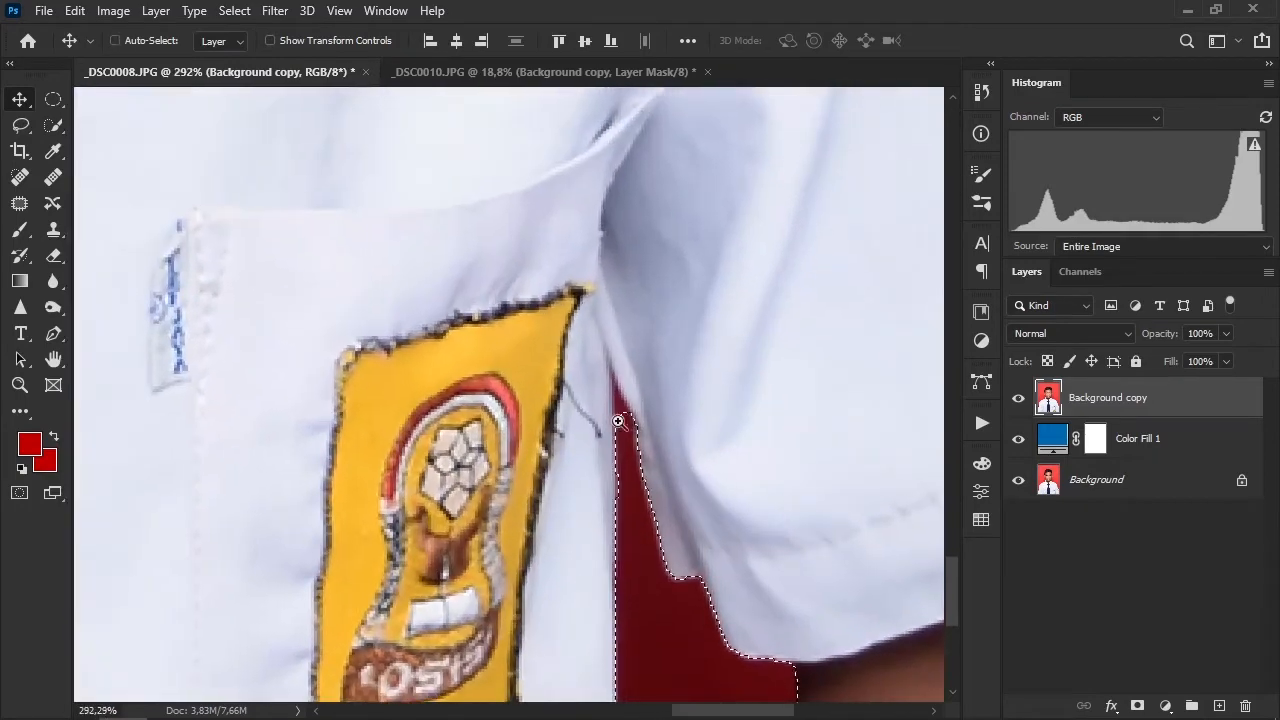
left_click_drag(735, 470, 633, 489)
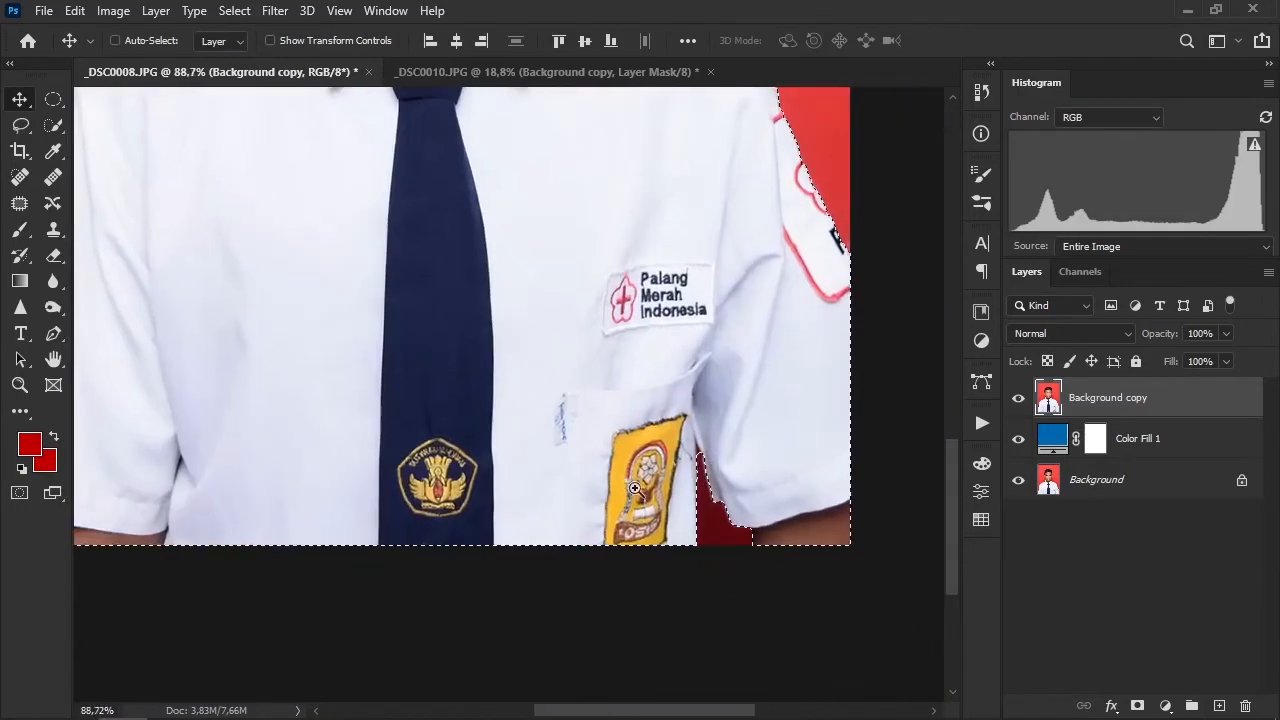
left_click_drag(380, 373, 649, 351)
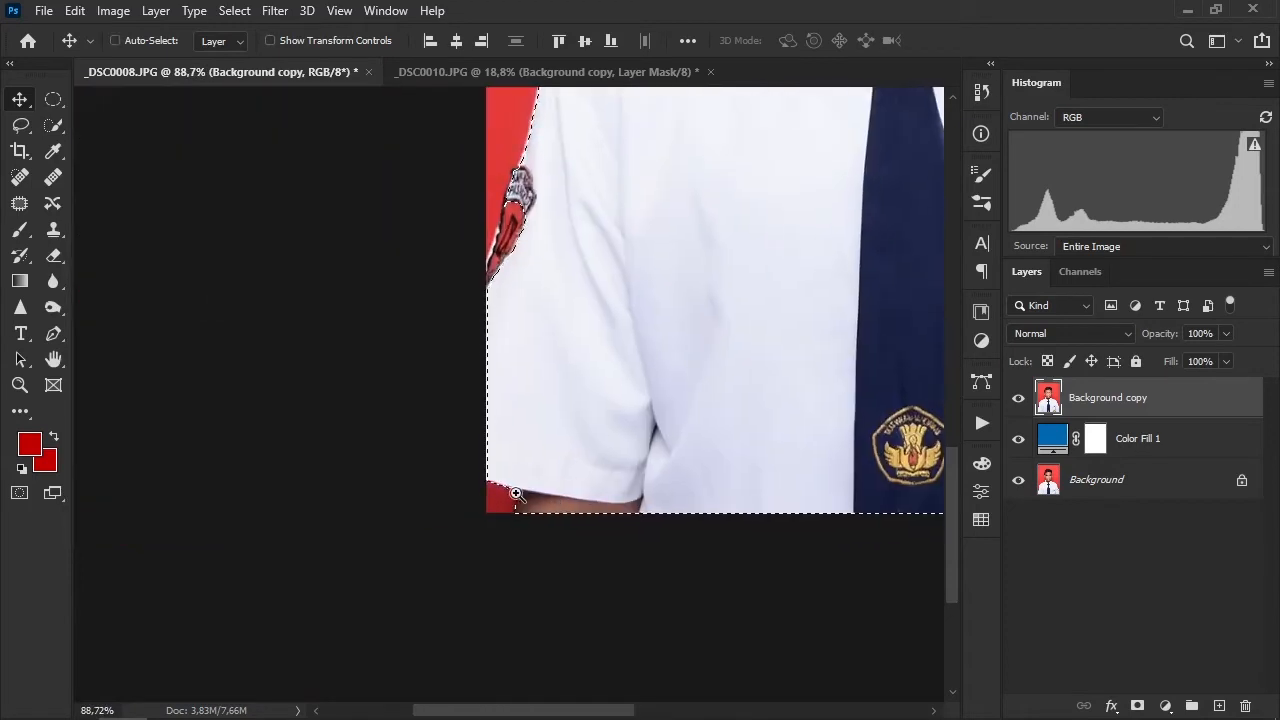
left_click_drag(514, 492, 592, 494)
left_click_drag(549, 266, 500, 609)
left_click_drag(563, 226, 537, 457)
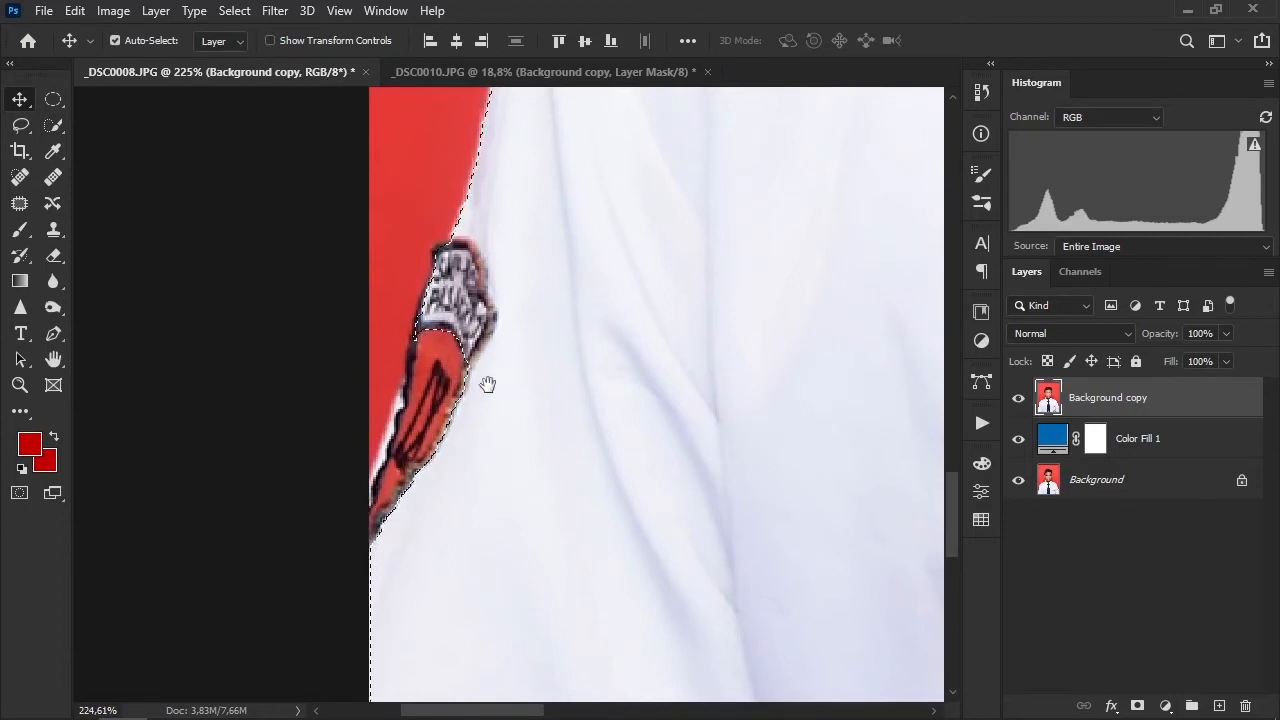
scroll(455, 447, "down", 6)
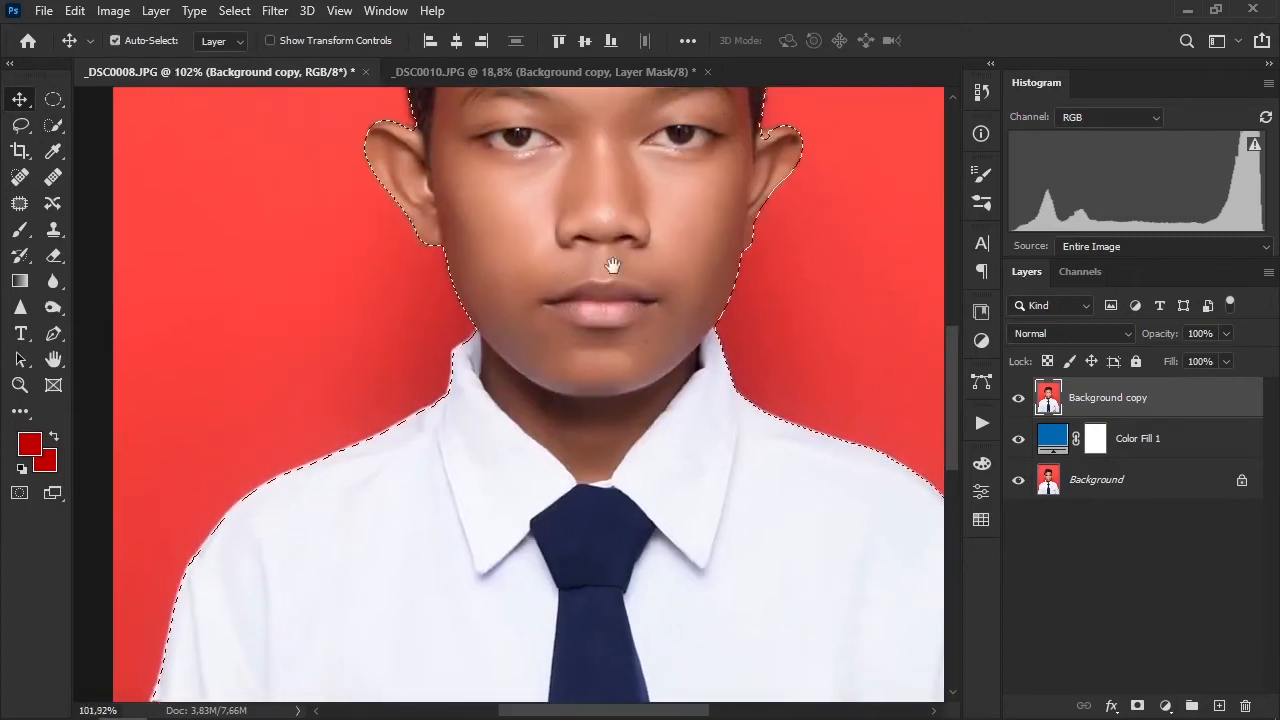
left_click_drag(614, 266, 572, 366)
left_click_drag(500, 321, 498, 323)
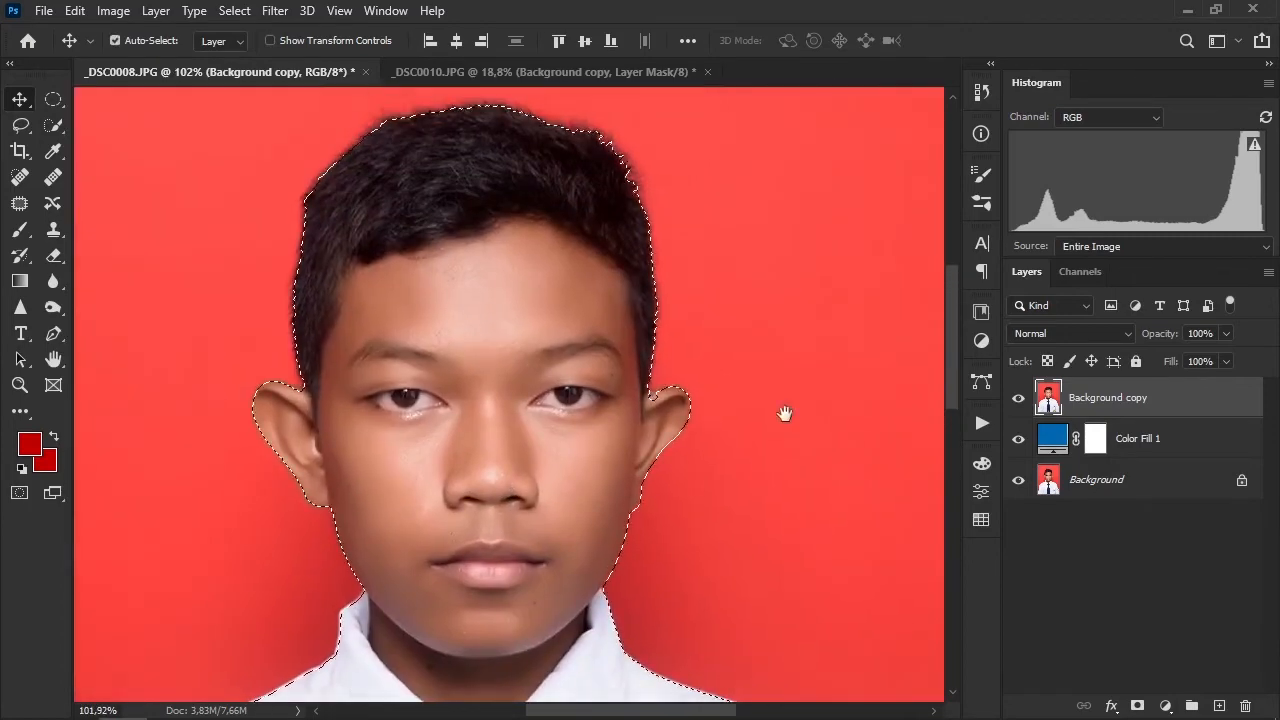
left_click_drag(570, 392, 722, 450)
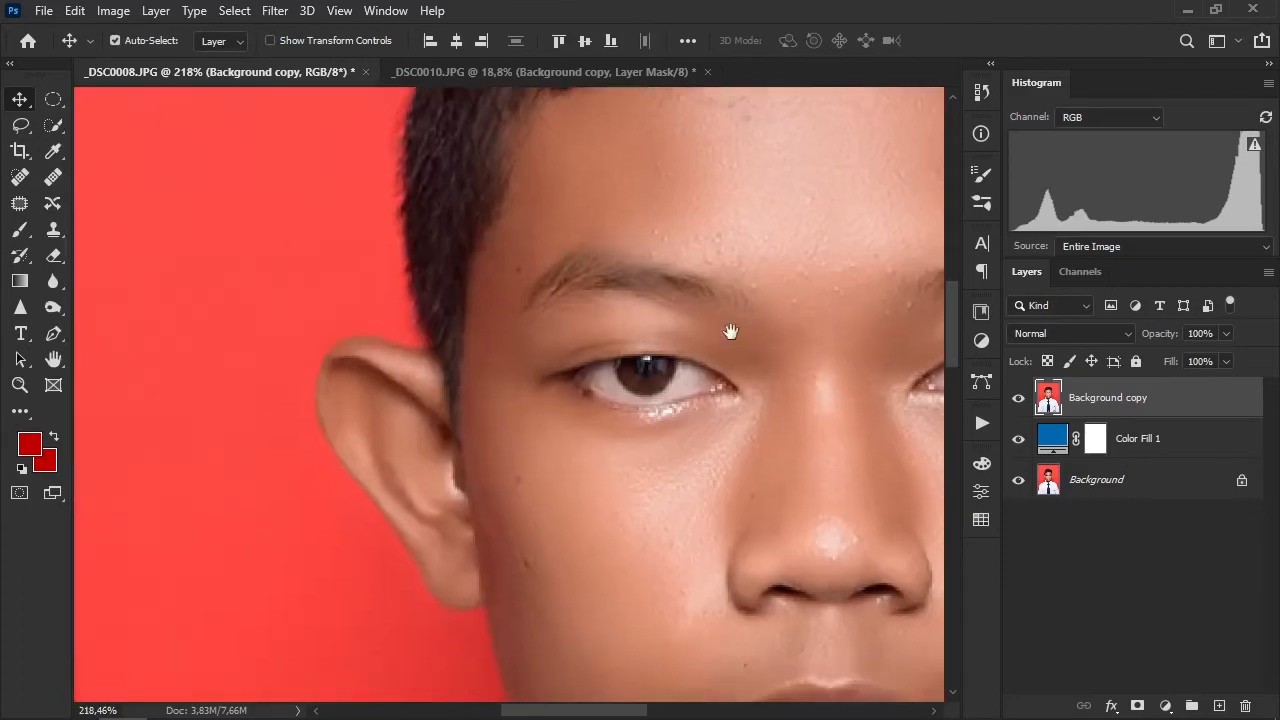
left_click_drag(731, 331, 737, 329)
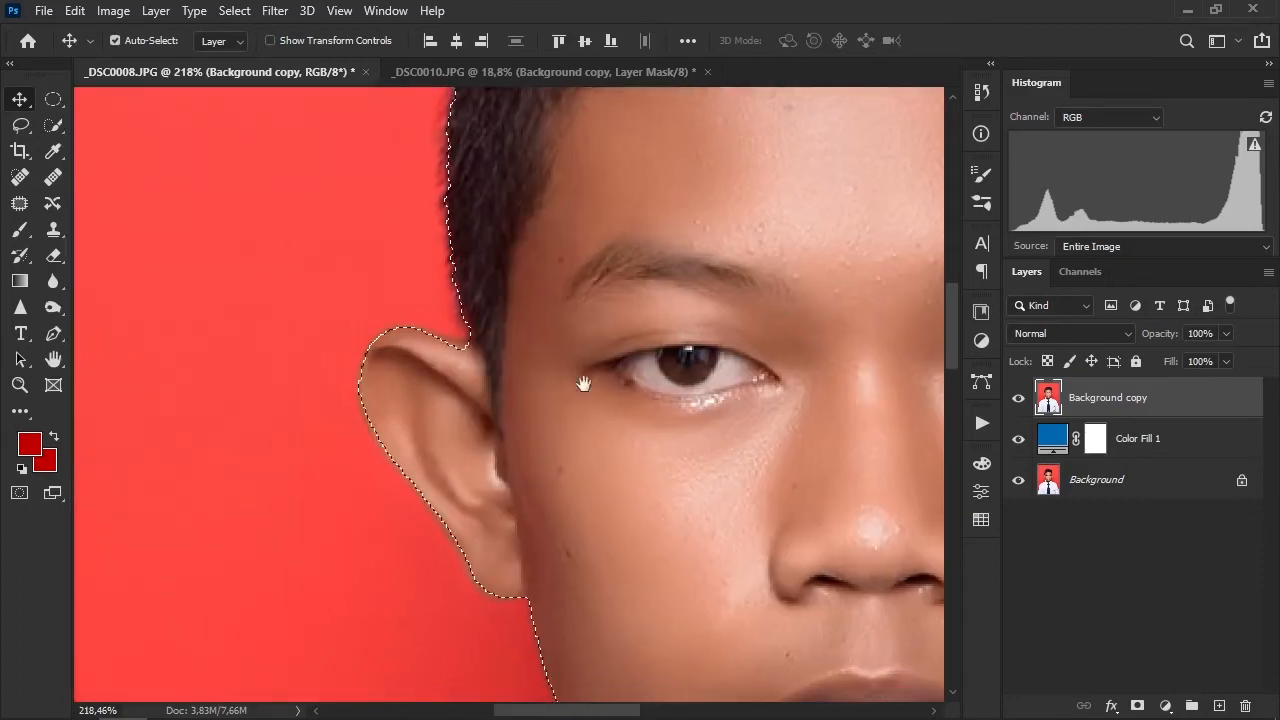
left_click_drag(511, 362, 385, 384)
left_click_drag(725, 321, 506, 358)
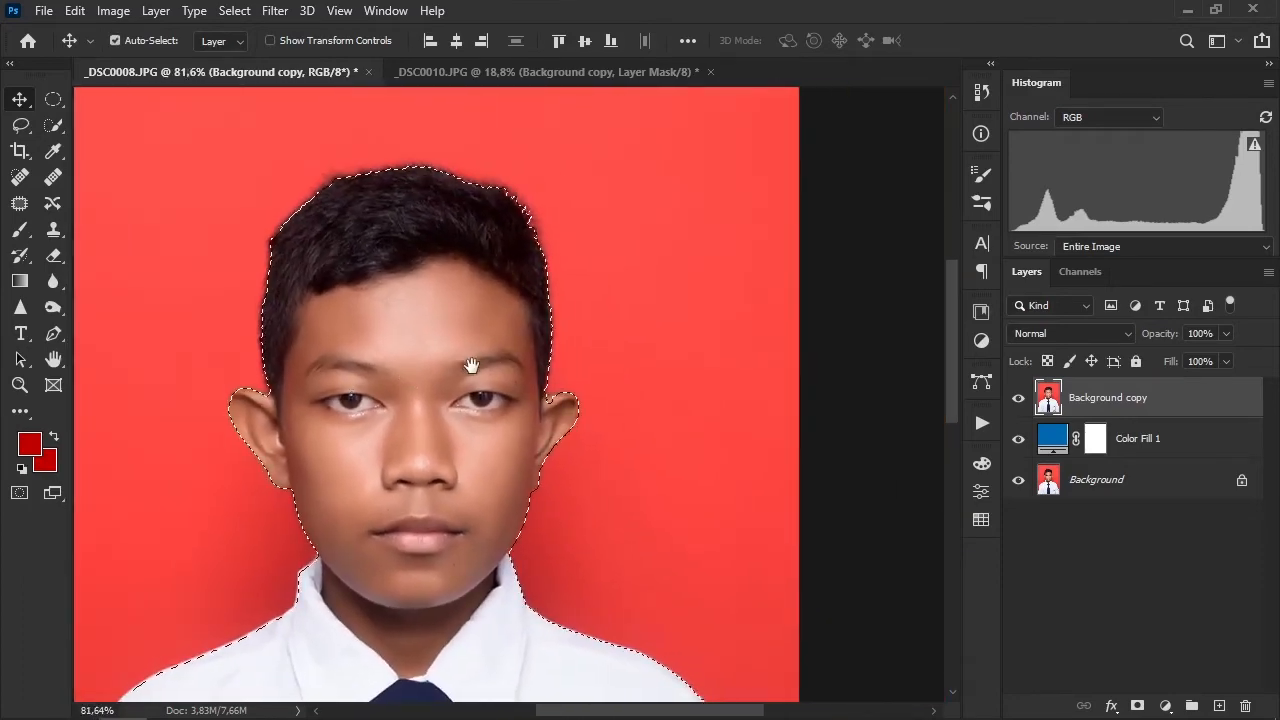
Step: Fit the whole photo in view and add a layer mask from the boy's selection to the Background copy layer
right_click(403, 322)
left_click(448, 336)
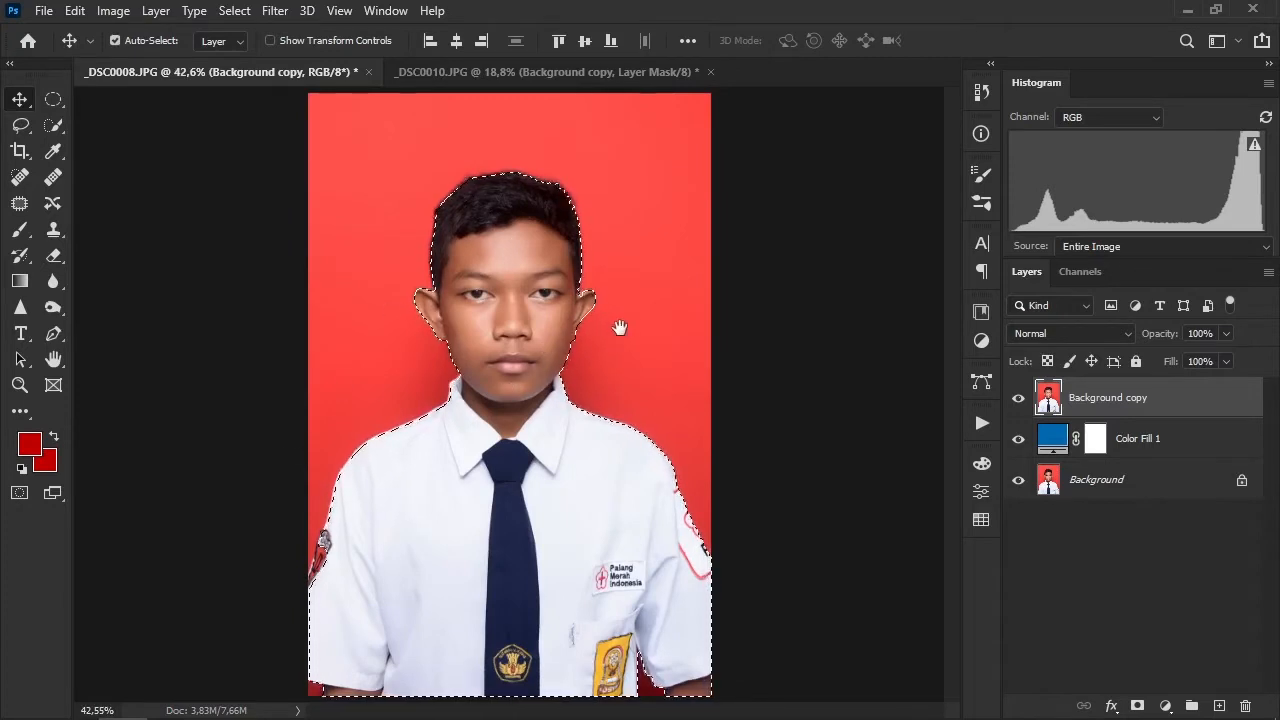
left_click(1138, 706)
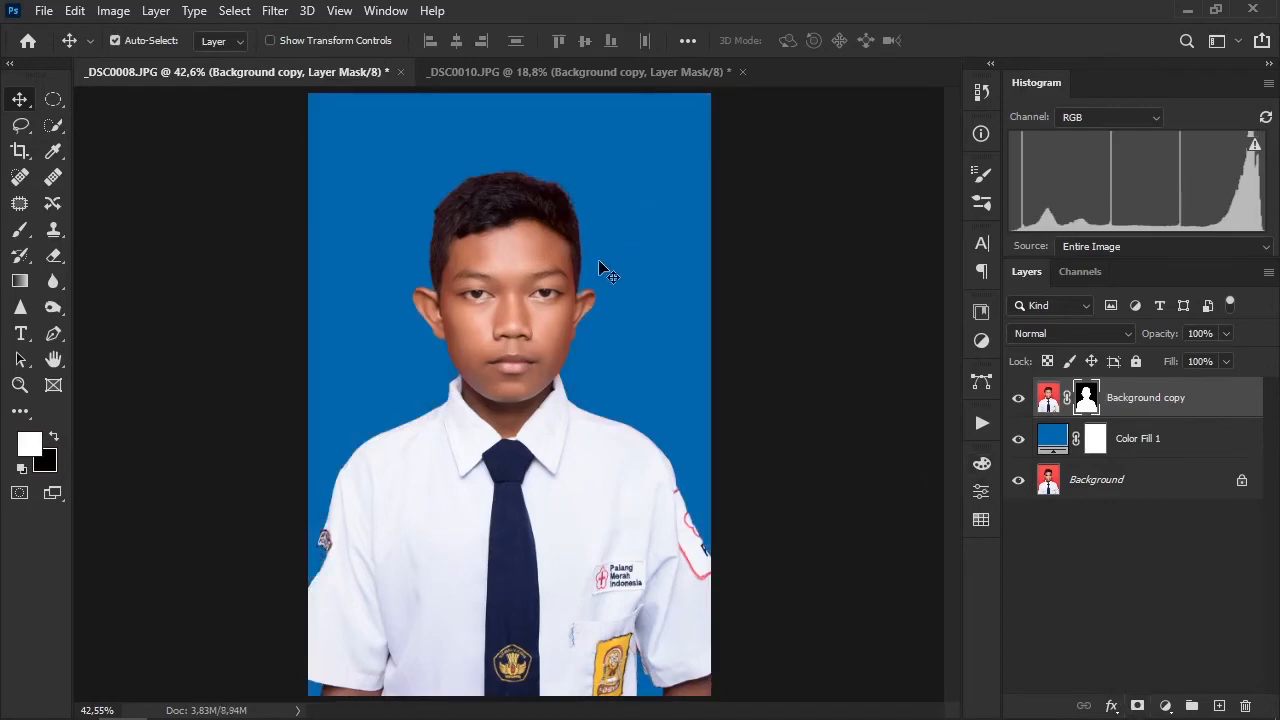
Step: Examine the masked edges of the boy's hair and ears against the blue backdrop
key("ctrl+space")
left_click_drag(533, 162, 654, 280)
mouse_move(766, 413)
left_mouse_down()
mouse_move(709, 263)
mouse_move(774, 391)
left_mouse_up()
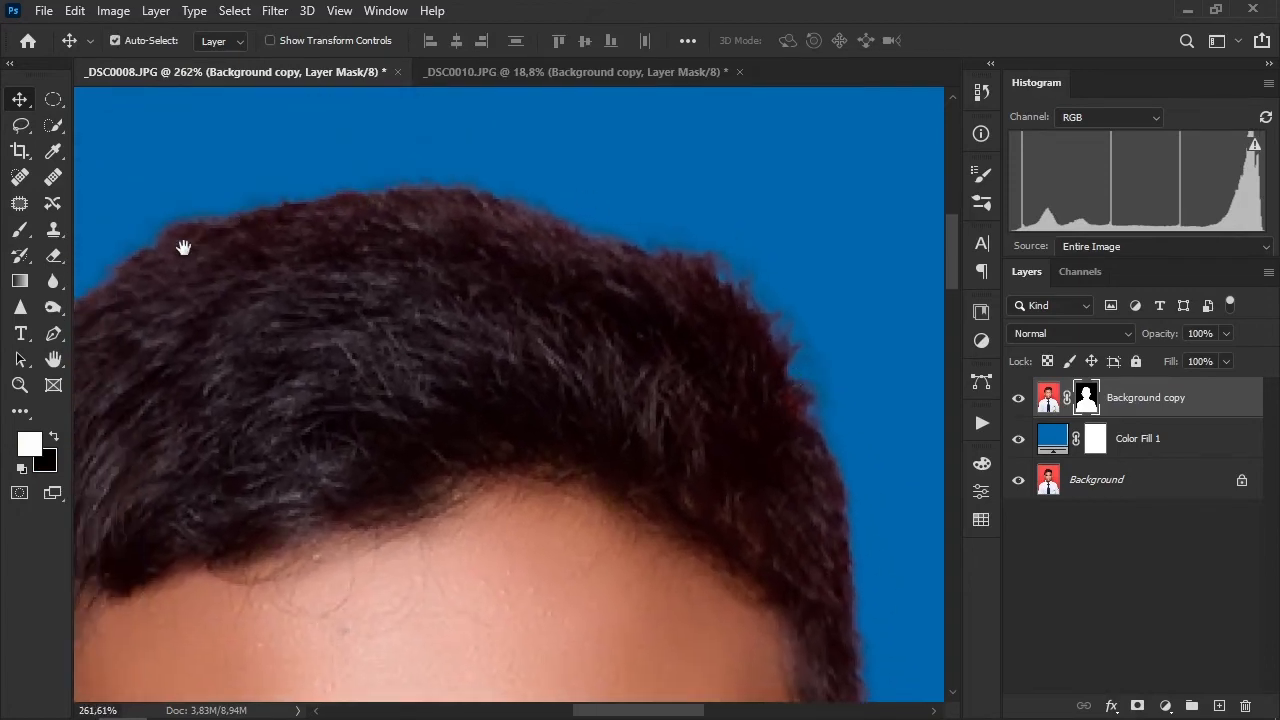
left_click_drag(234, 263, 766, 183)
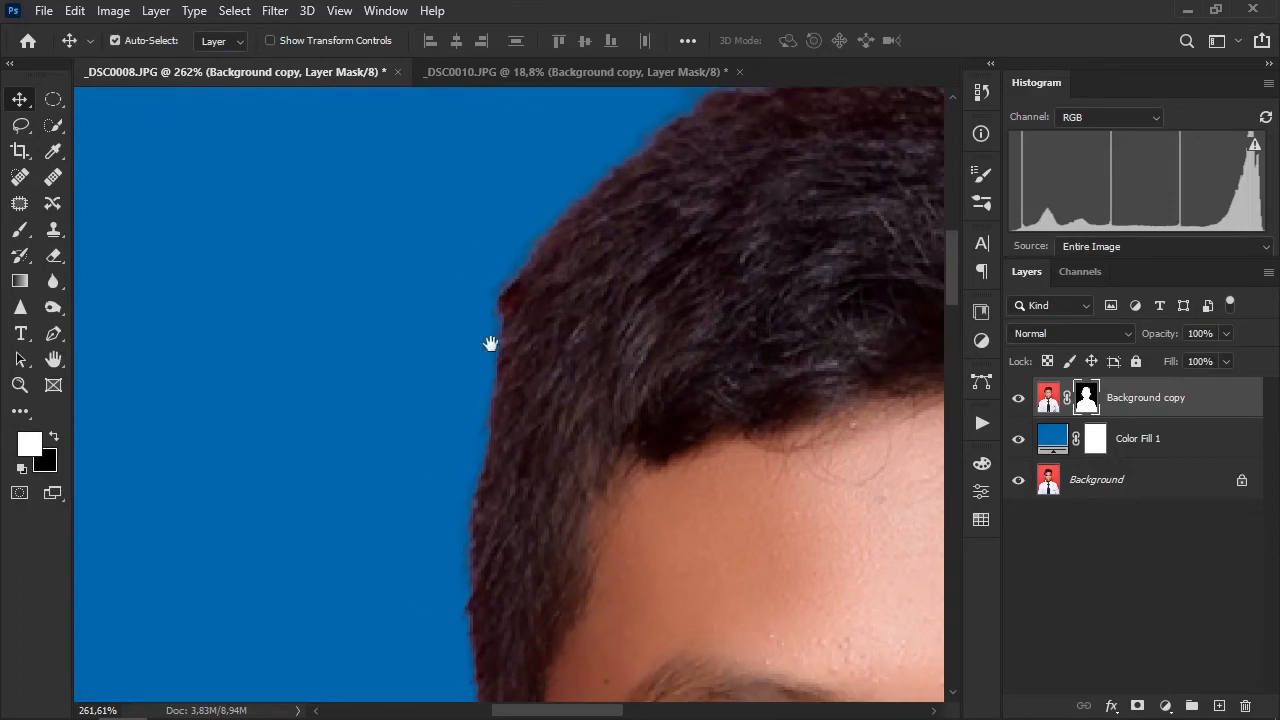
left_click_drag(490, 480, 277, 392)
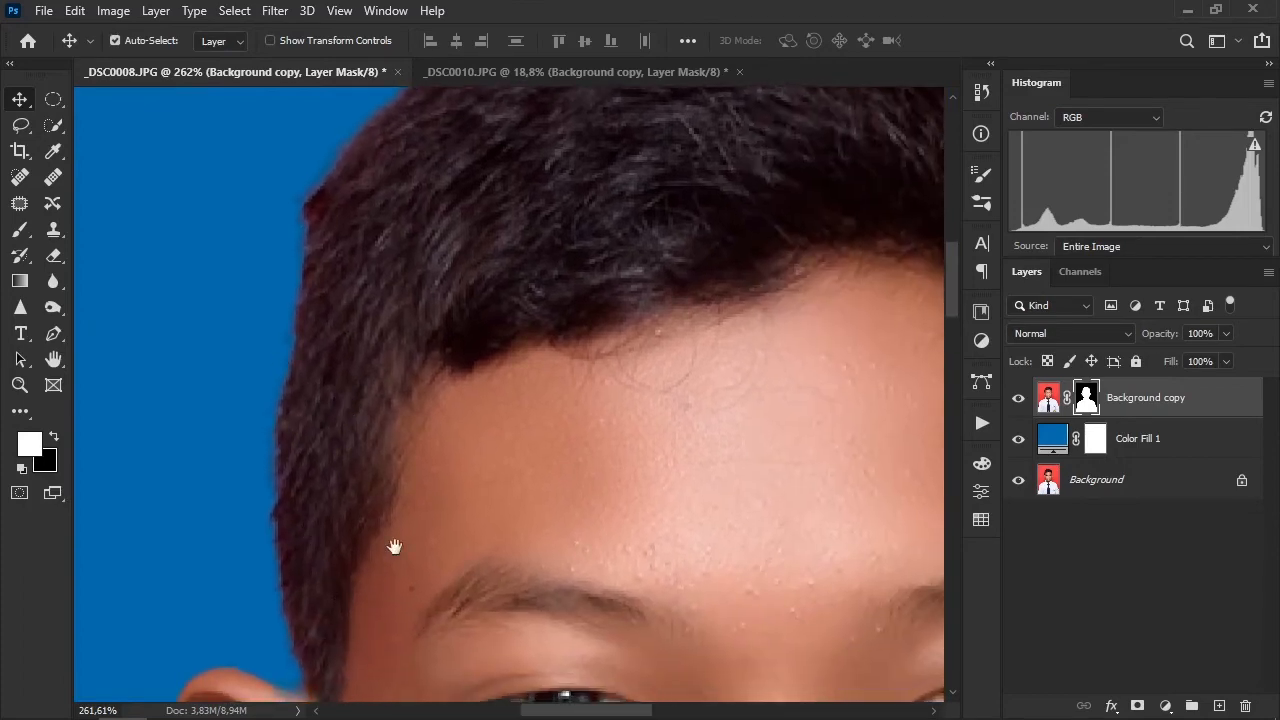
scroll(323, 306, "down", 5)
scroll(749, 317, "up", 2)
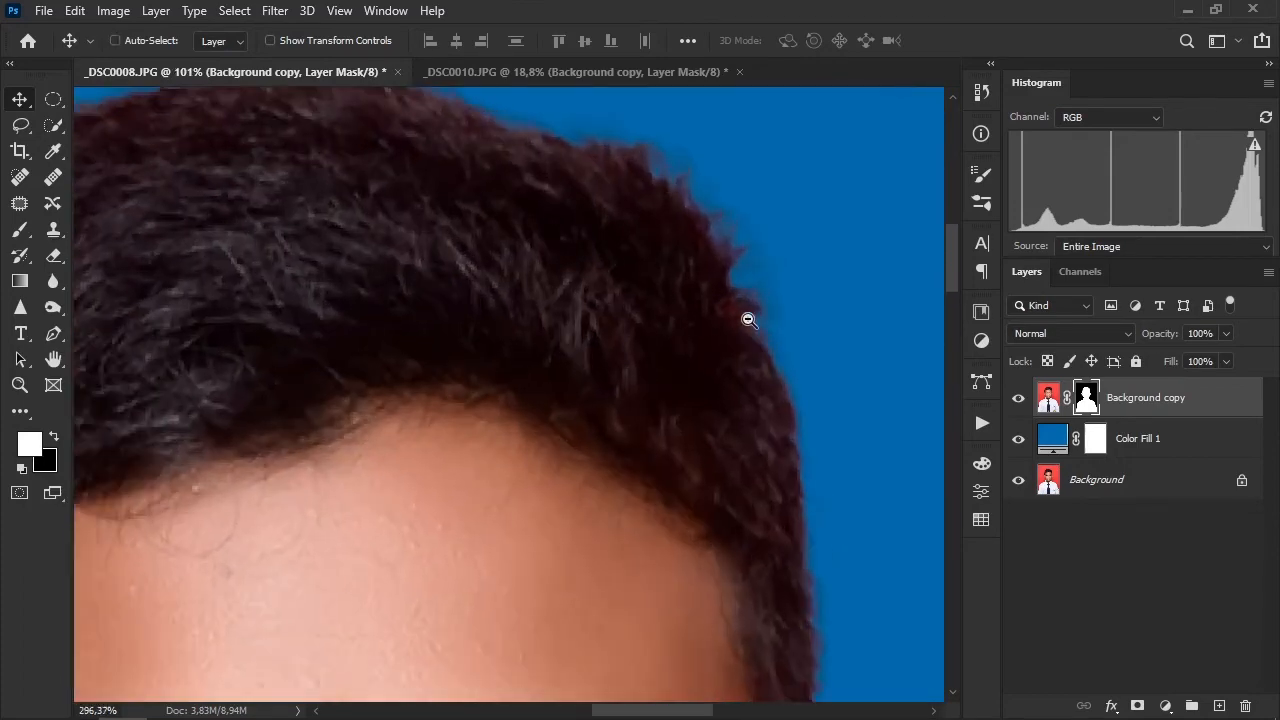
scroll(711, 266, "up", 3)
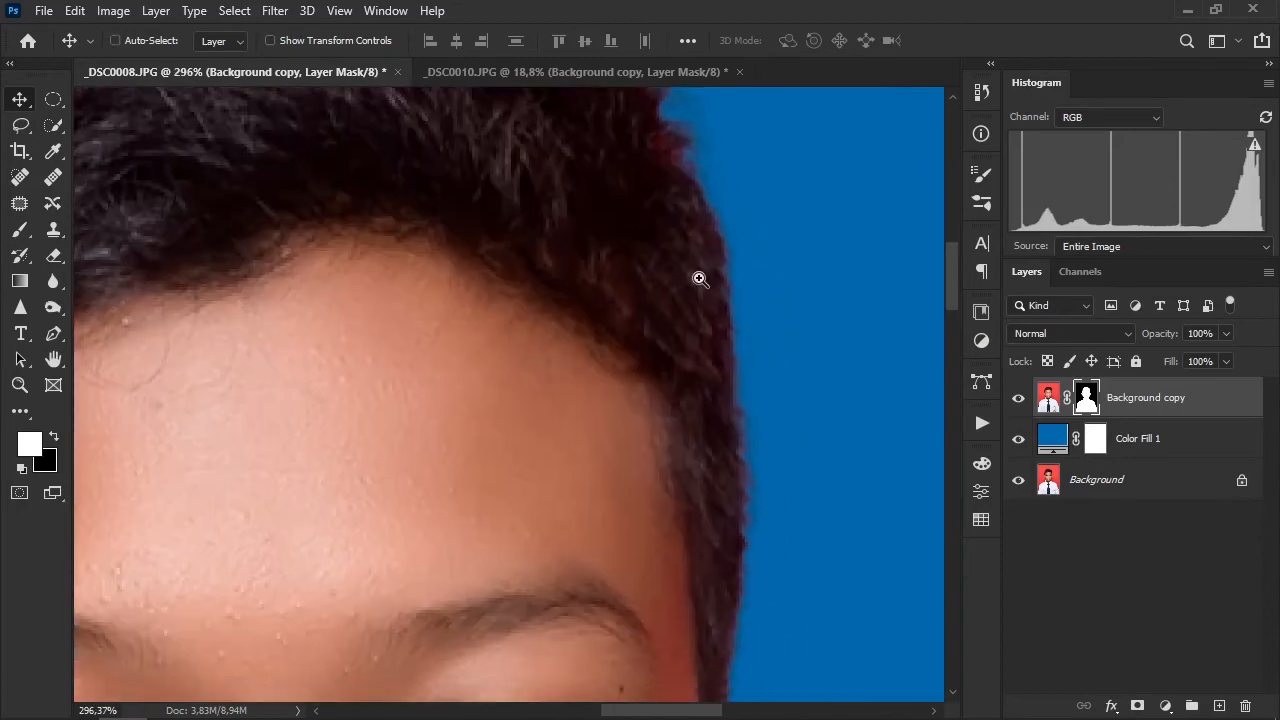
scroll(699, 279, "down", 6)
left_click_drag(651, 434, 531, 366)
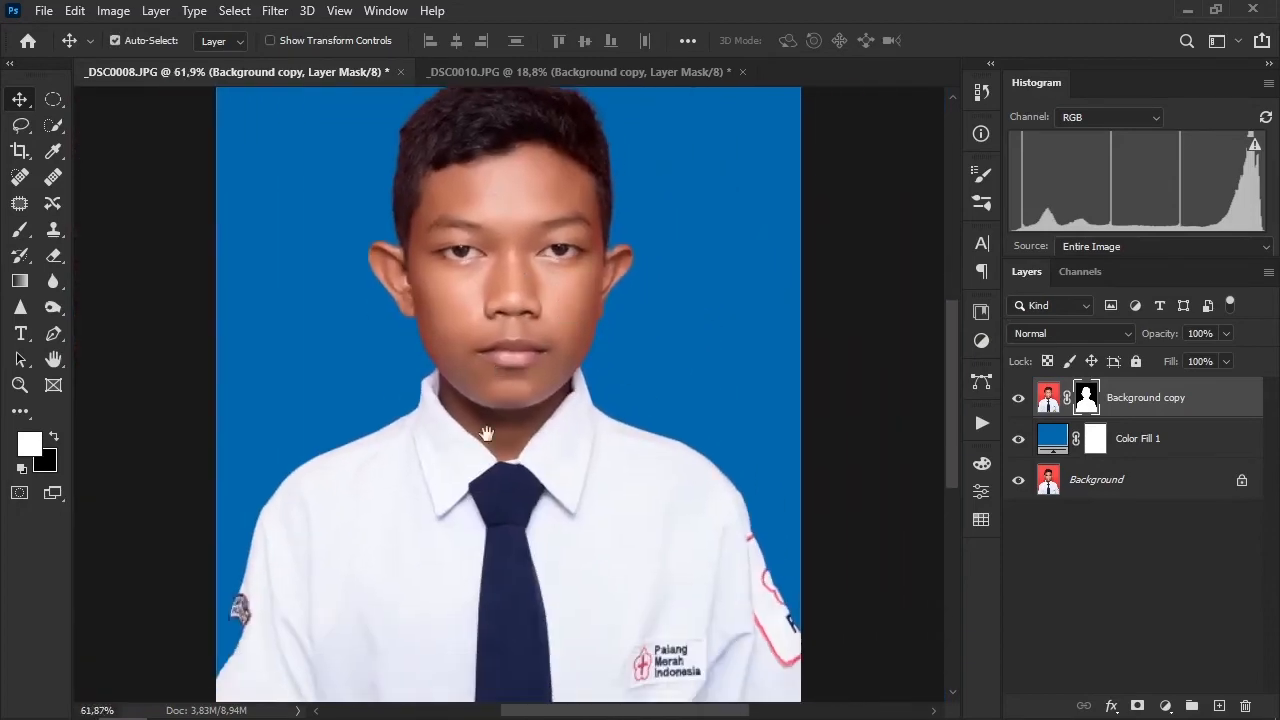
scroll(368, 237, "up", 8)
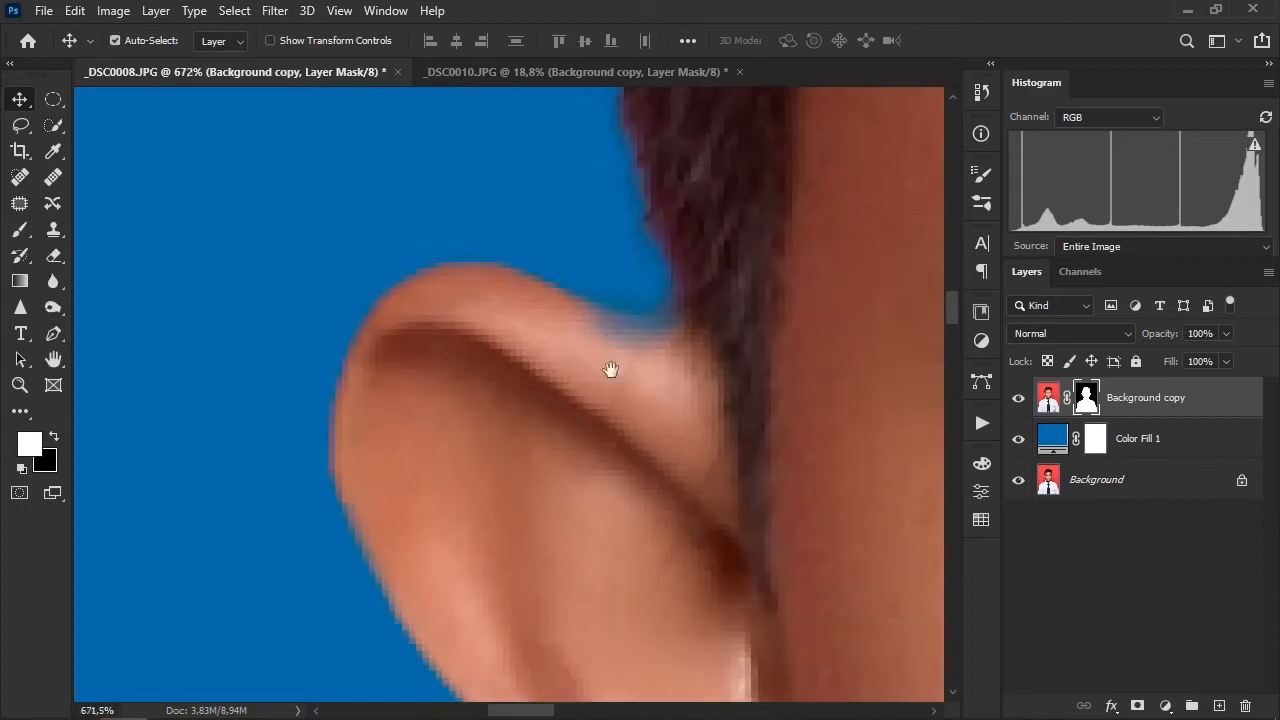
left_click_drag(482, 375, 248, 423)
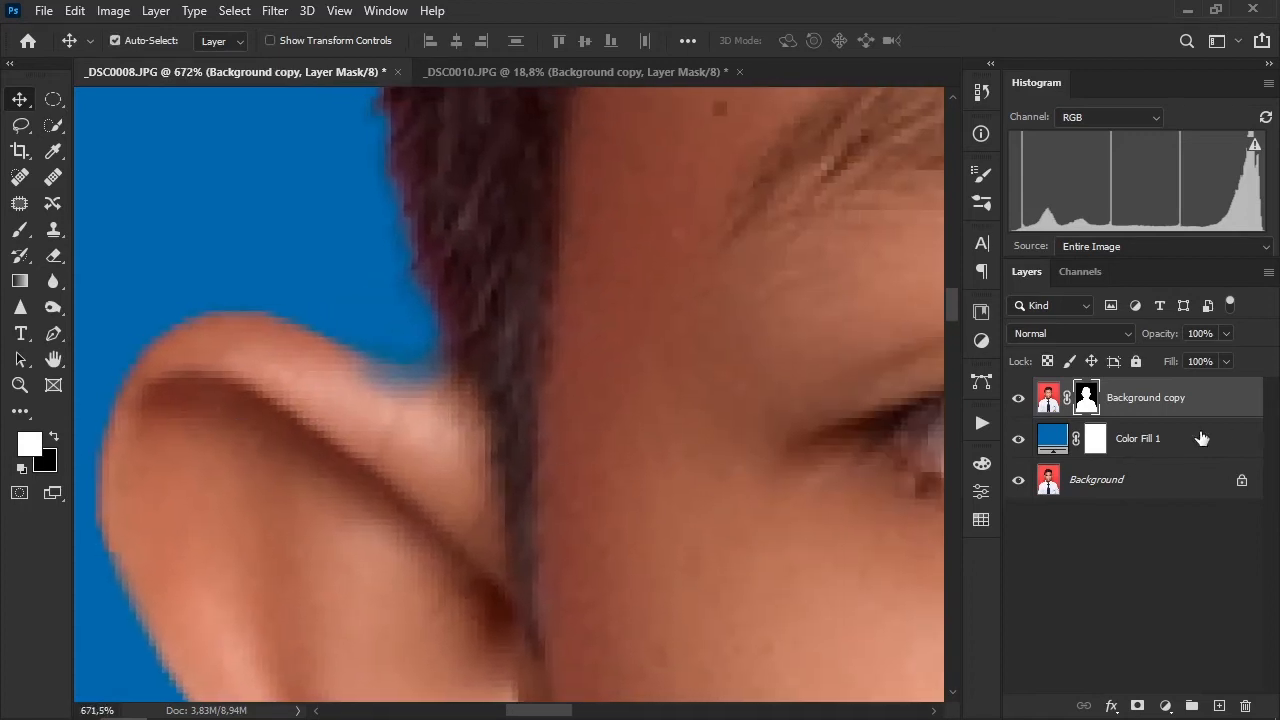
Step: Activate the Background copy layer mask and restore the top of the ear on the photo's left with a 5 px Eraser
left_click(1046, 399)
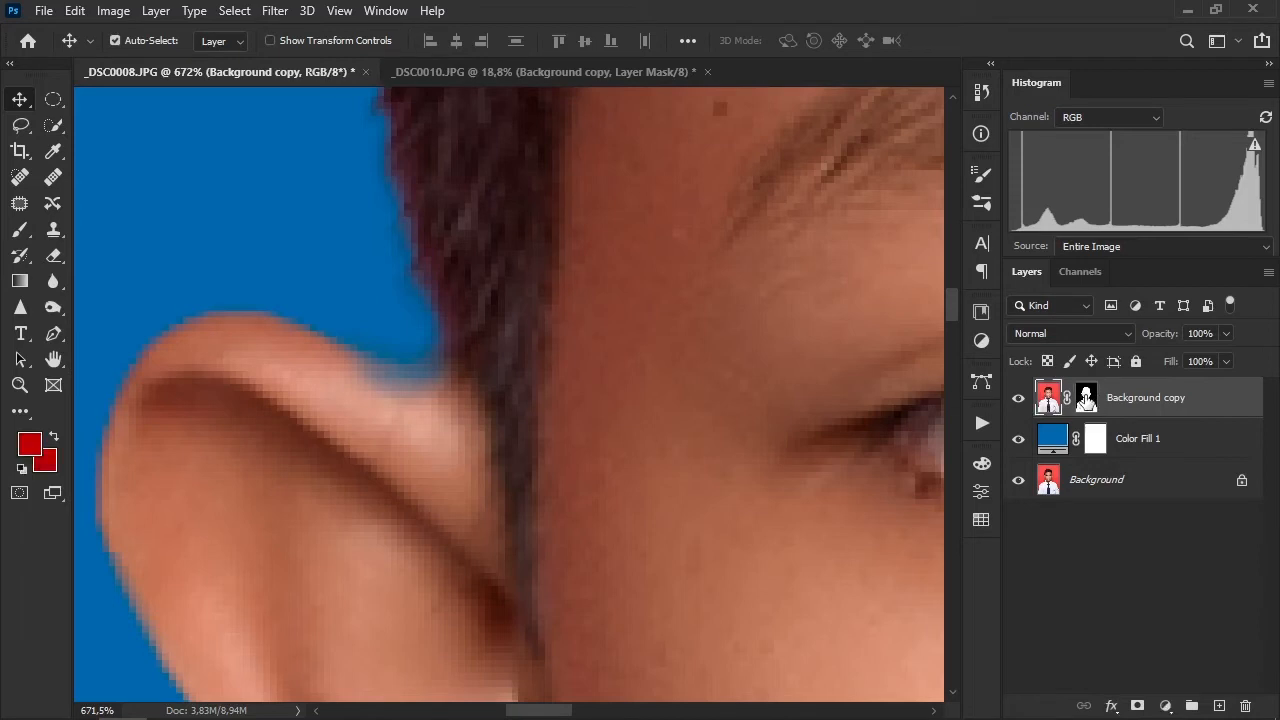
left_click(1086, 399)
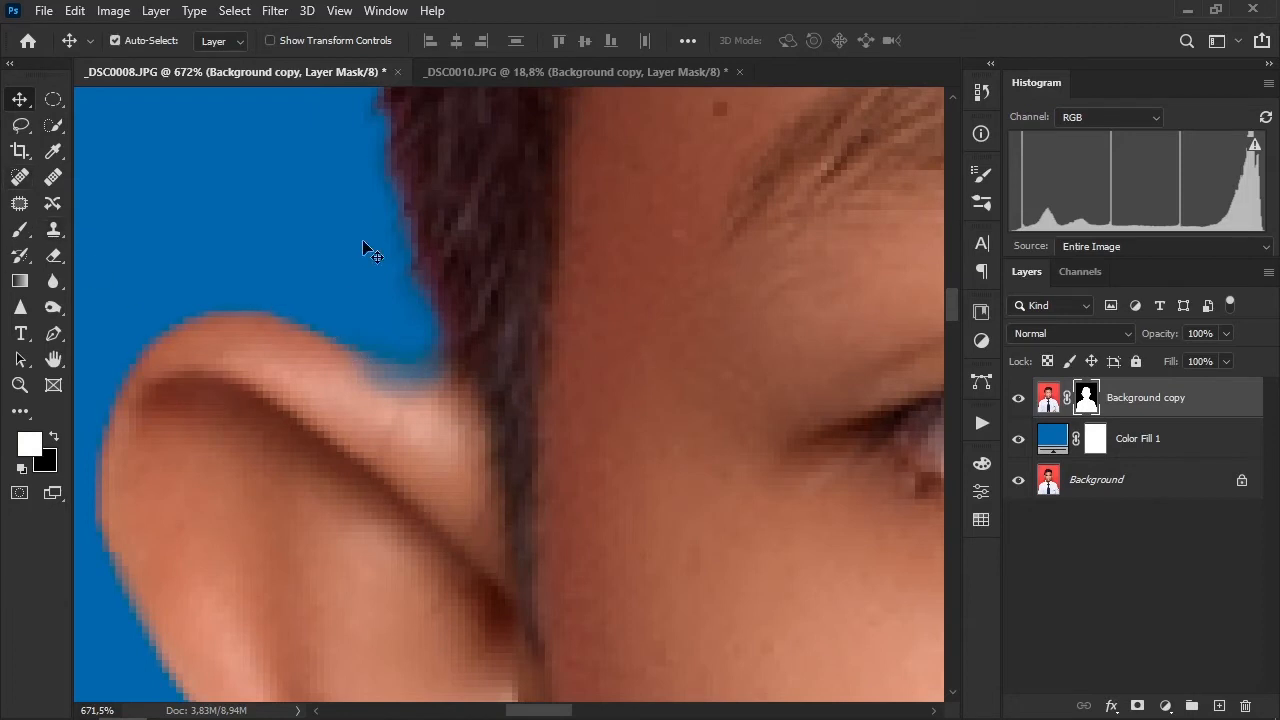
key("e")
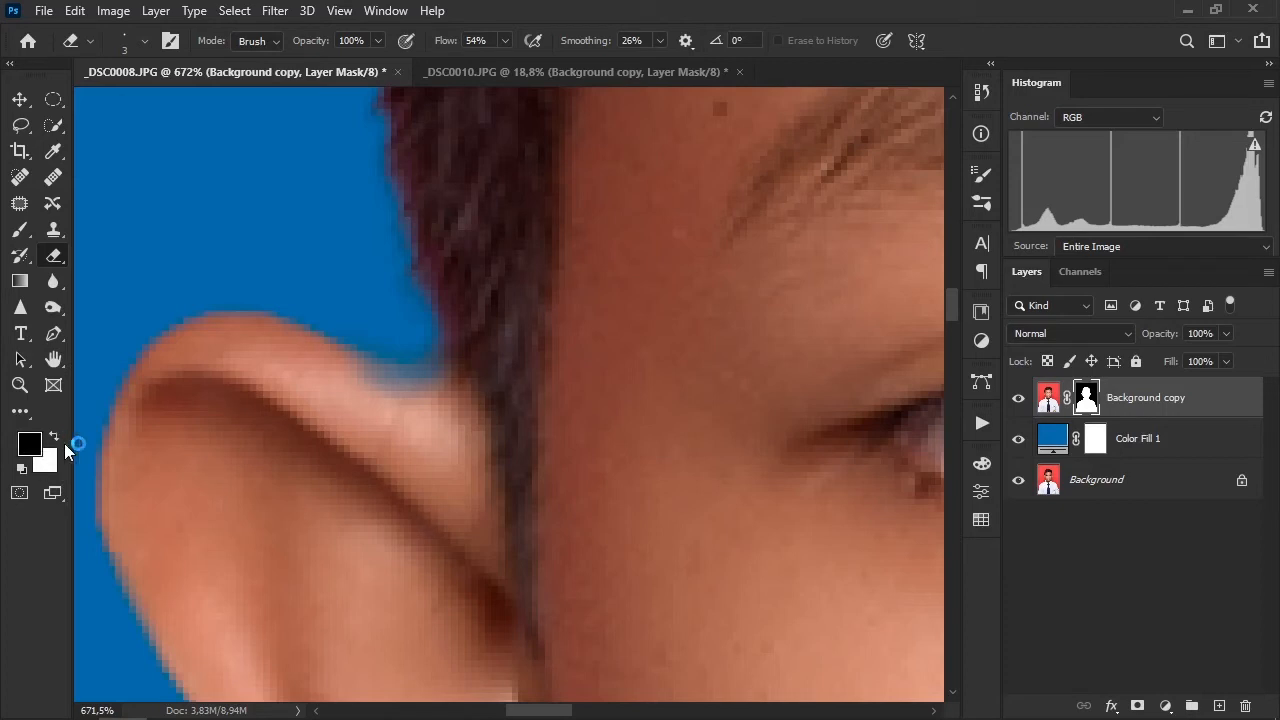
mouse_move(324, 354)
left_mouse_down()
mouse_move(366, 384)
mouse_move(400, 384)
left_mouse_up()
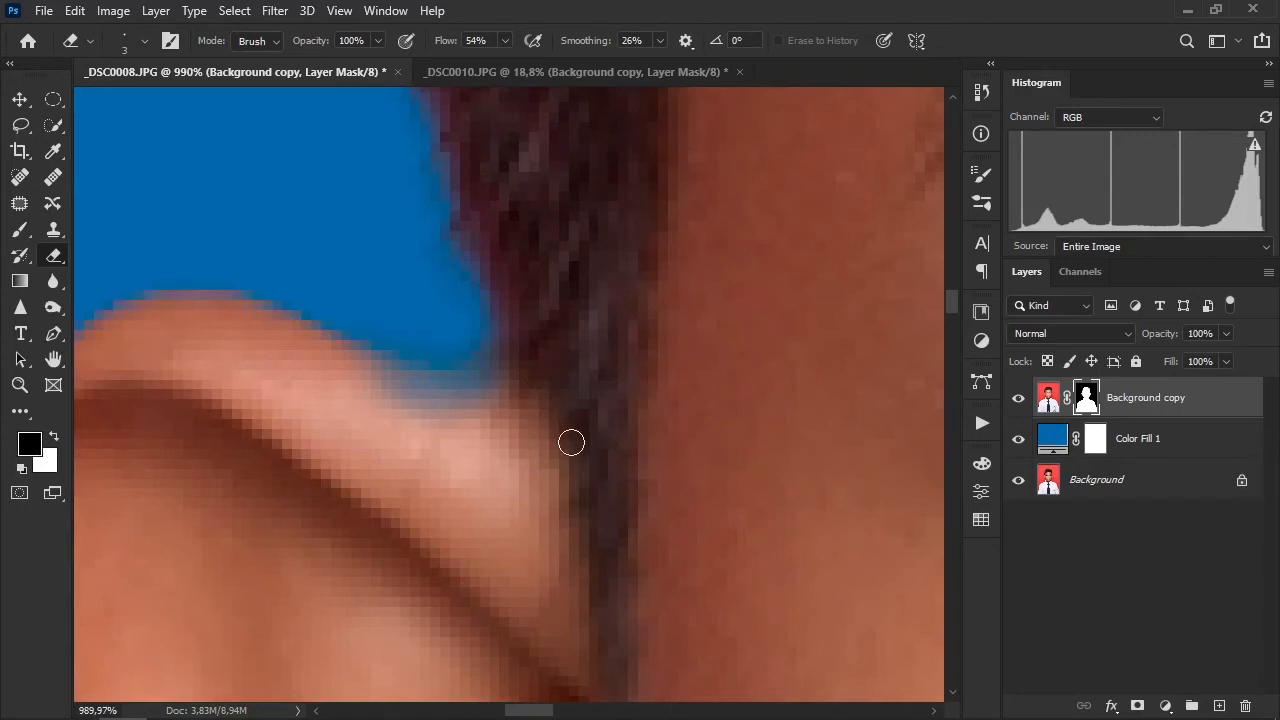
key("bracketright")
key("bracketright")
left_click_drag(366, 394, 499, 400)
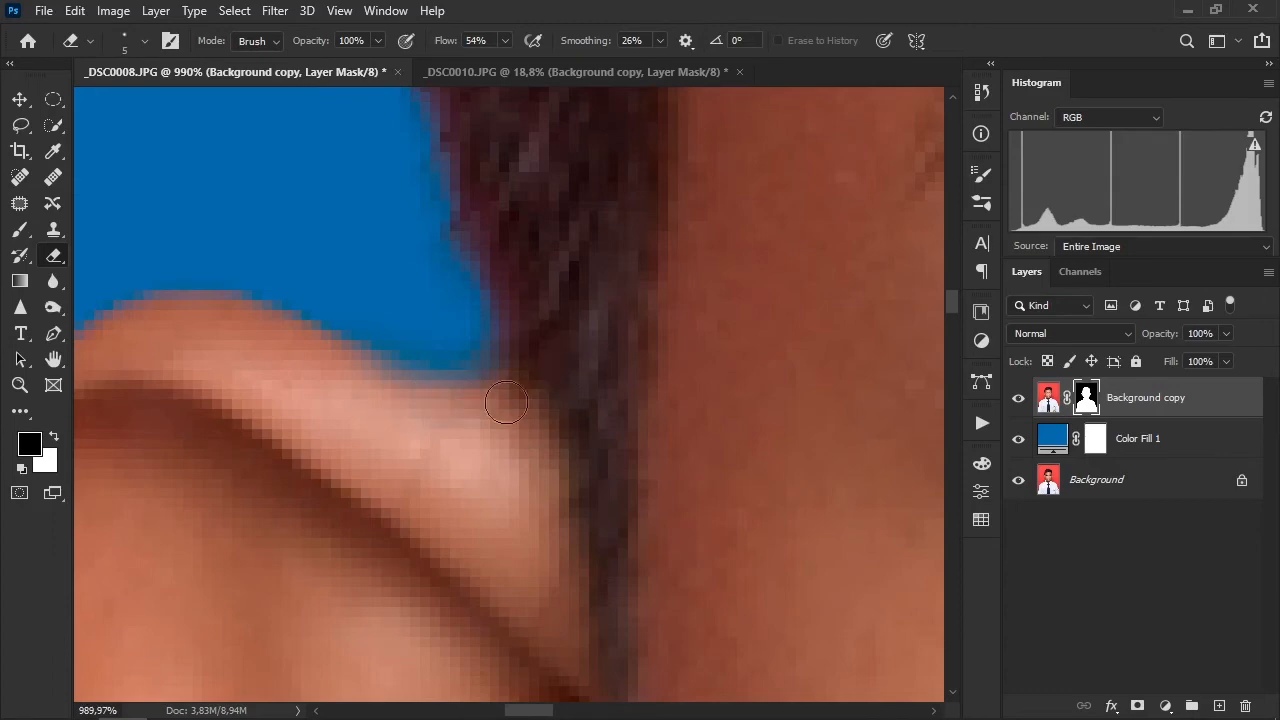
Step: Touch up the mask where the hair meets the ear on the photo's right, using the 5 px Eraser
left_click_drag(437, 354, 300, 354)
left_click_drag(569, 357, 84, 418)
left_click_drag(549, 466, 481, 458)
mouse_move(640, 400)
left_mouse_down()
mouse_move(700, 460)
mouse_move(644, 464)
mouse_move(735, 488)
mouse_move(618, 515)
mouse_move(707, 524)
mouse_move(749, 512)
left_mouse_up()
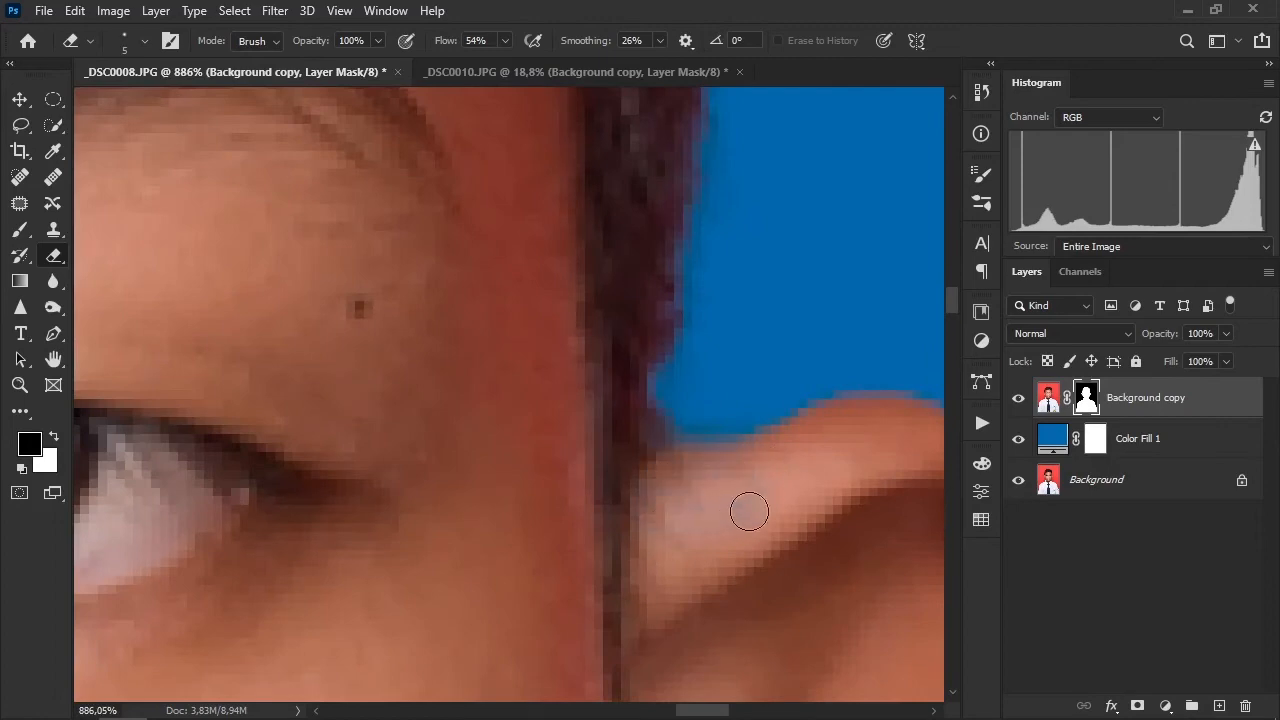
left_click_drag(623, 434, 411, 423)
left_click_drag(528, 492, 575, 272)
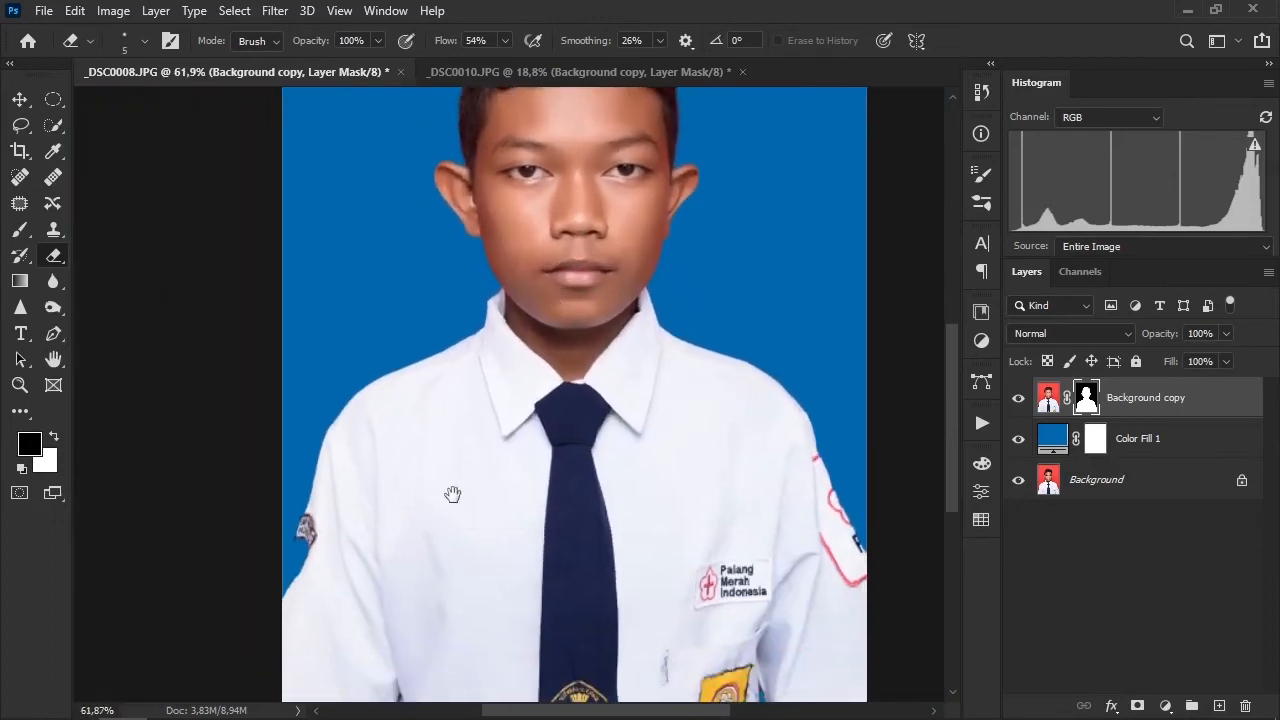
Step: Restore the outer edge of the red badge on the photo's left sleeve with straight Eraser strokes at 5 px and 9 px
mouse_move(278, 594)
left_mouse_down()
mouse_move(369, 611)
mouse_move(414, 577)
left_mouse_up()
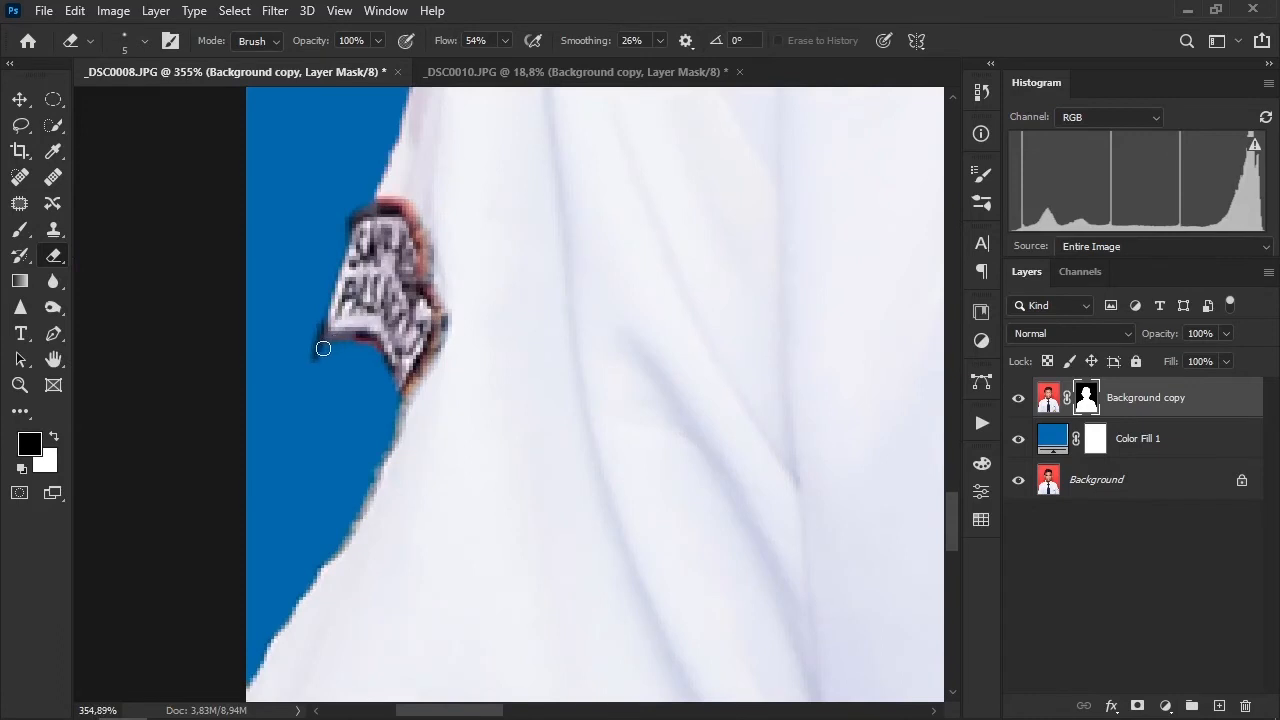
left_click(253, 681, "shift")
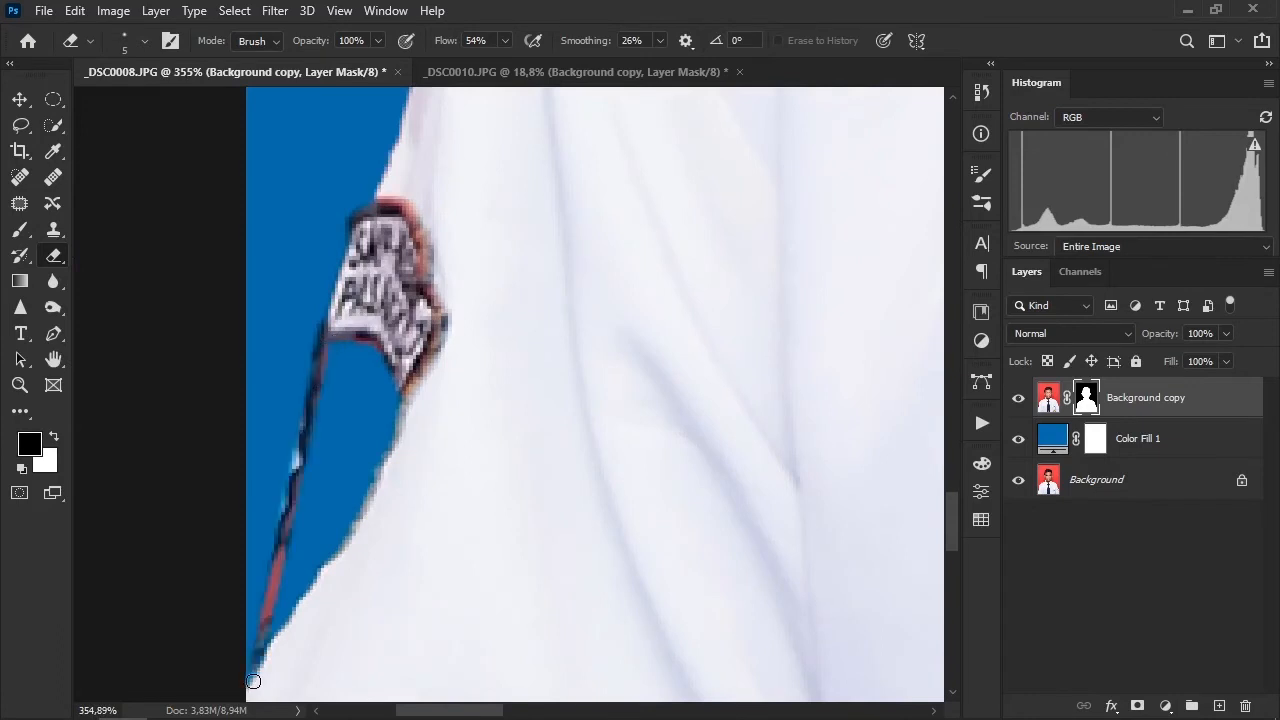
key("]")
left_click(336, 350)
left_click(273, 643, "shift")
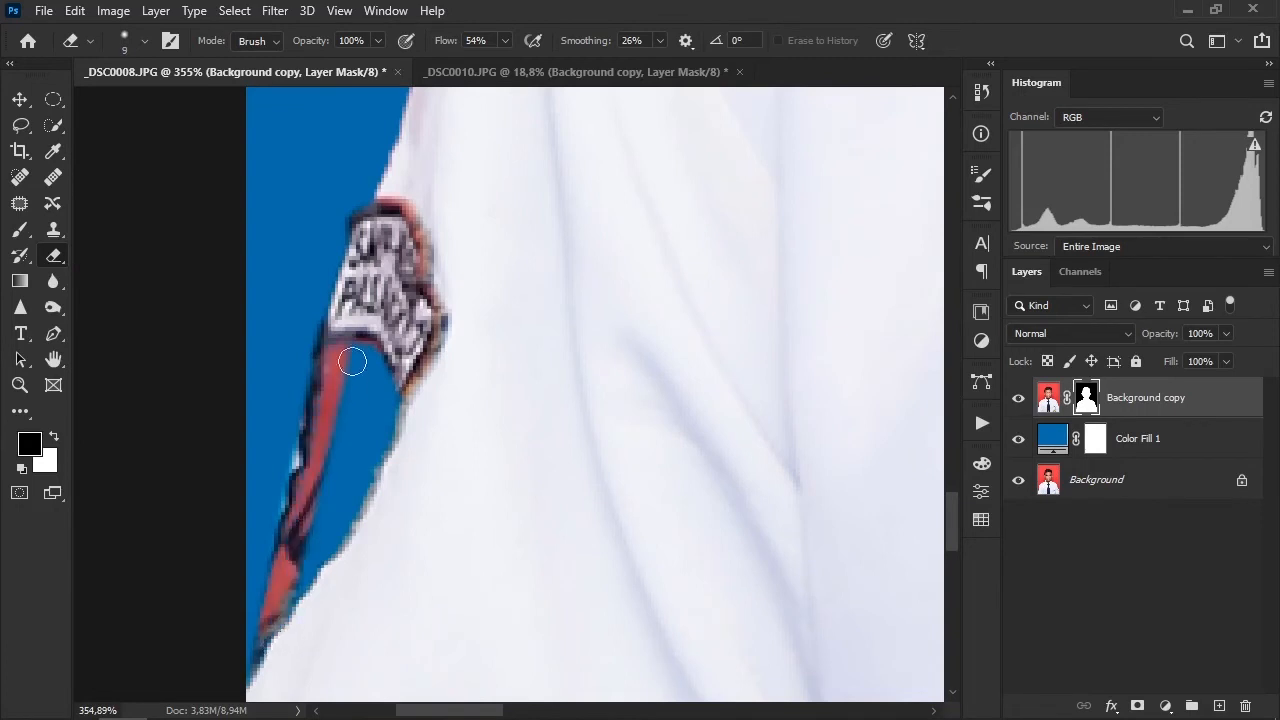
Step: Restore the missing red interior and inner edge of the badge on the photo's left sleeve, using the Eraser at 9 px and 25 px
left_click(350, 333, "shift")
left_click(307, 597, "shift")
left_click_drag(364, 347, 362, 535)
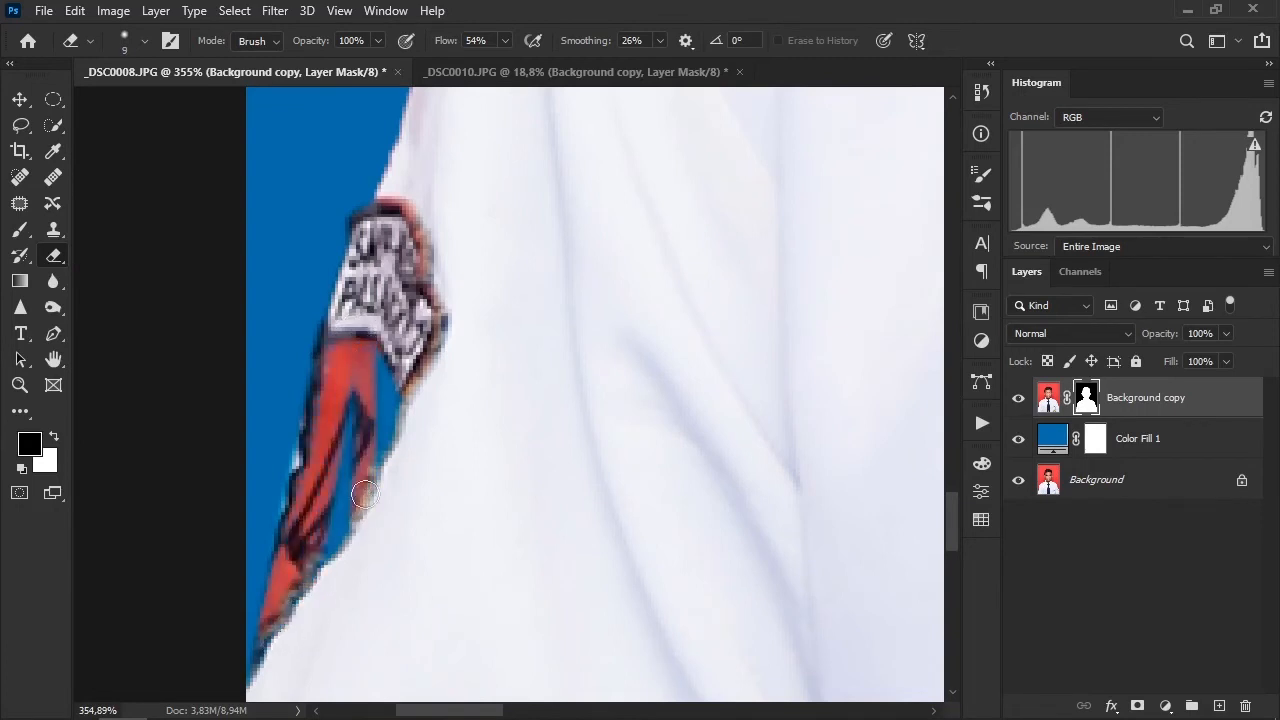
key("]")
key("]")
key("]")
key("]")
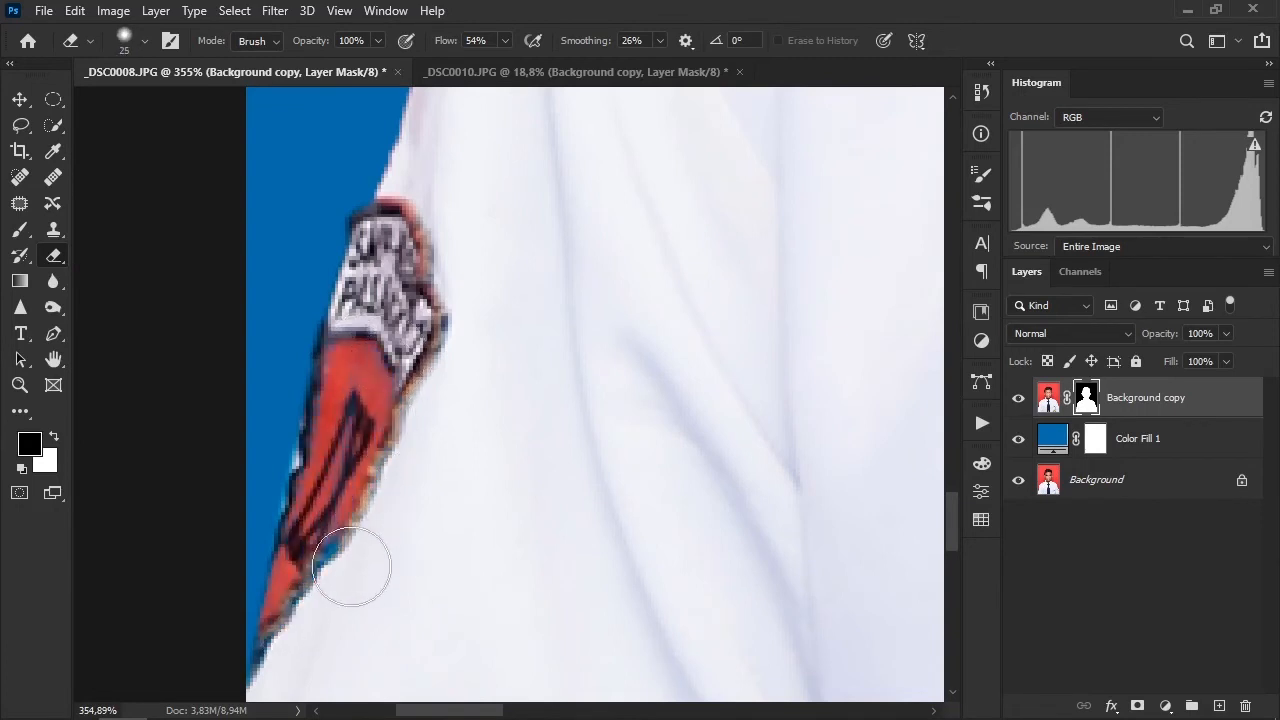
right_click(436, 410)
left_click(485, 432)
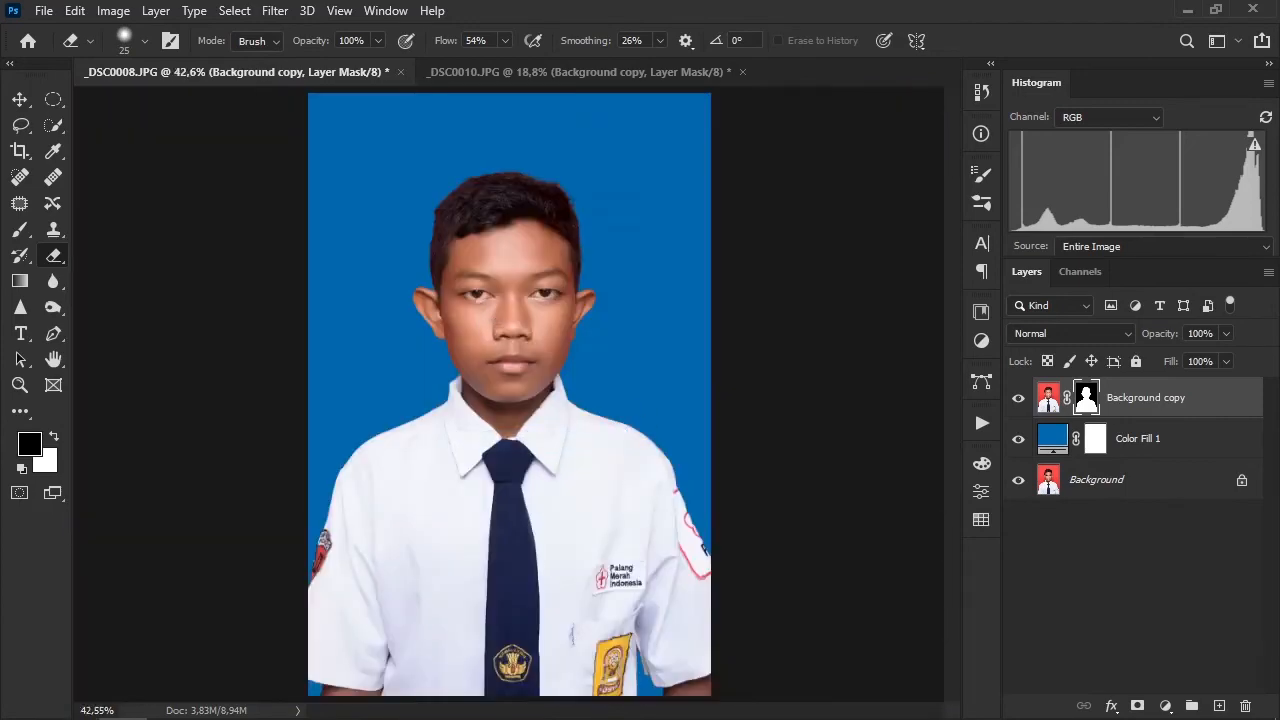
Step: Swap the foreground and background colours and mask out the dark red remnant between shirt and sleeve beside the yellow pocket badge with a 4 px Eraser
left_click_drag(646, 662, 874, 646)
left_click_drag(382, 549, 443, 486)
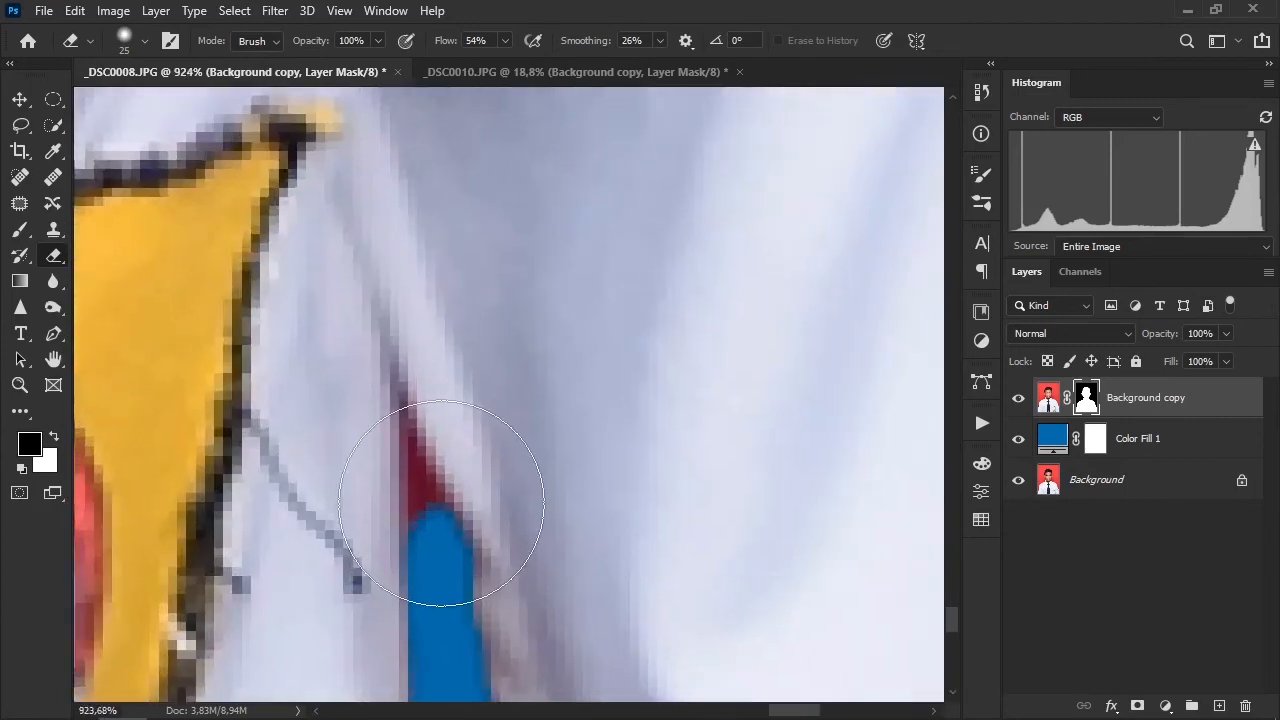
key("[")
key("[")
key("[")
key("[")
key("[")
key("[")
key("[")
key("[")
key("[")
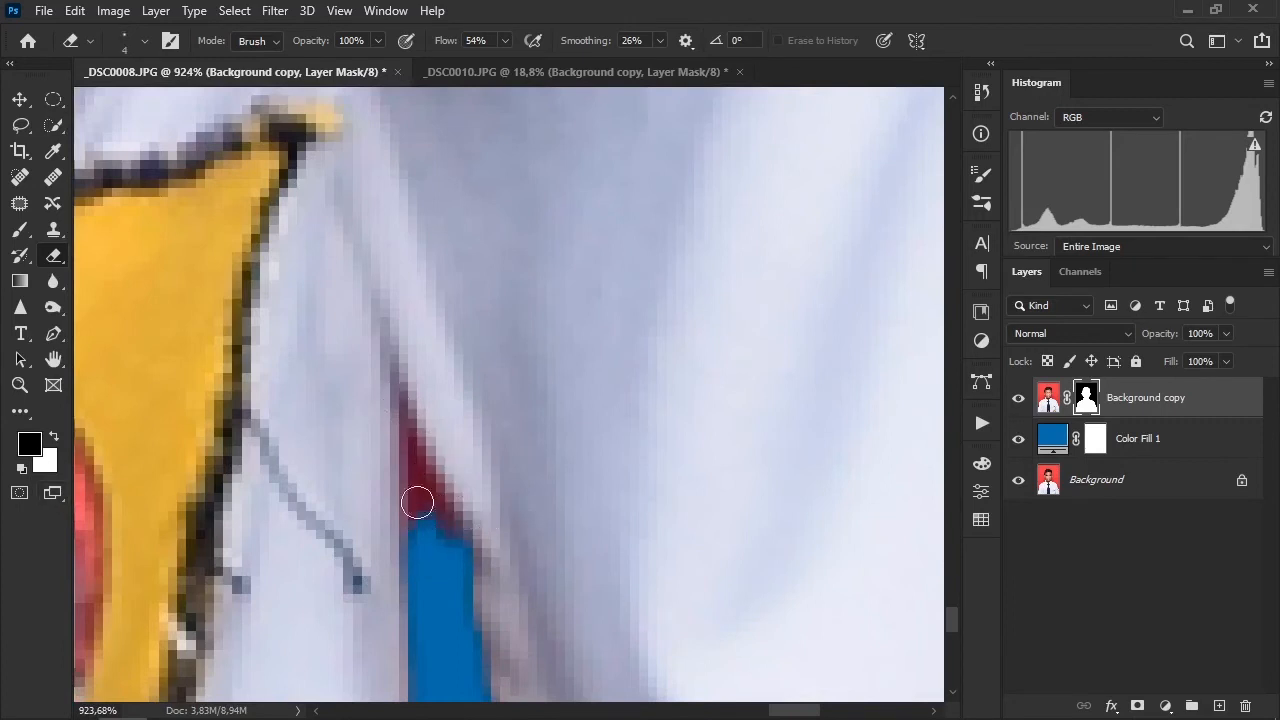
left_click(54, 437)
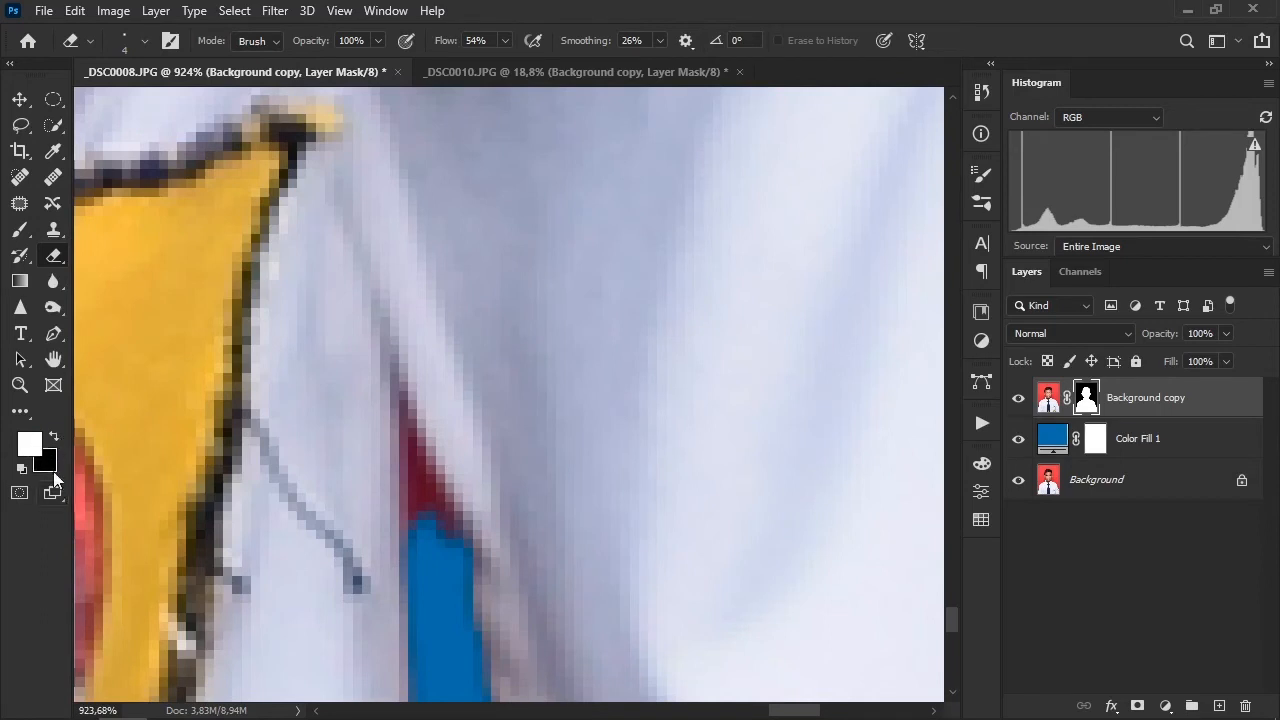
left_click(402, 392)
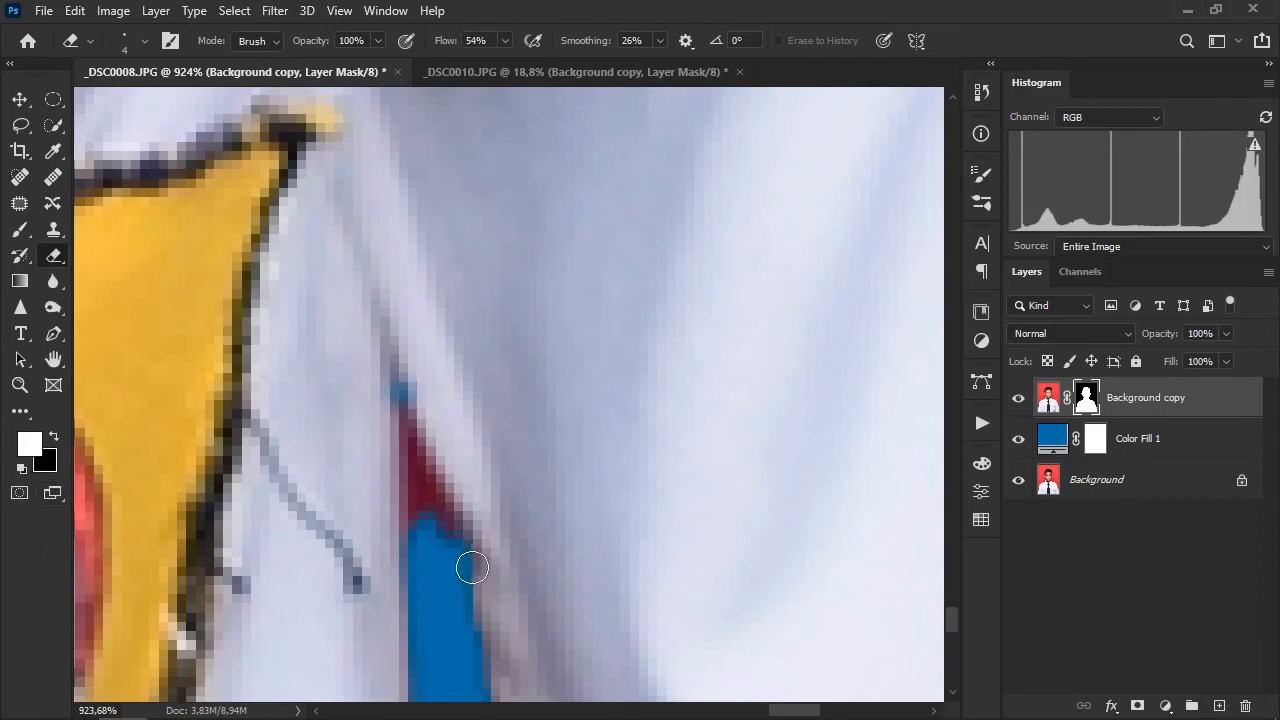
left_click_drag(466, 569, 420, 537)
left_click_drag(419, 604, 426, 520)
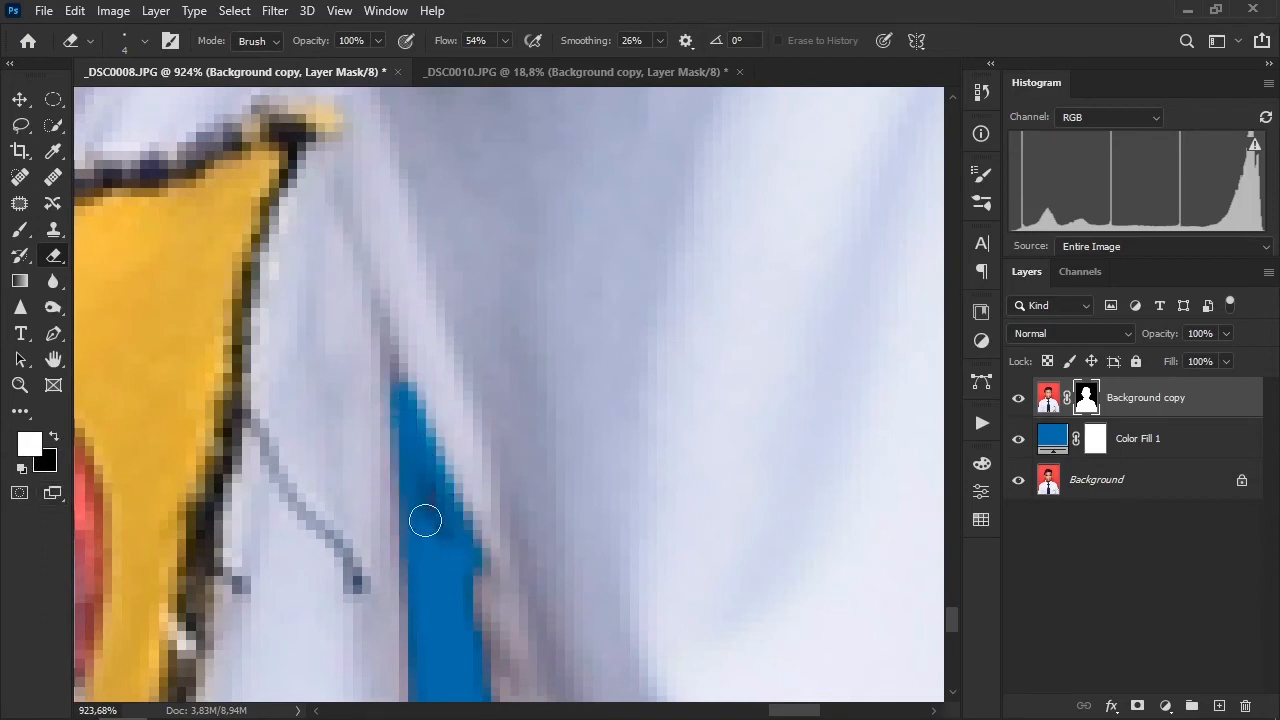
right_click(529, 445)
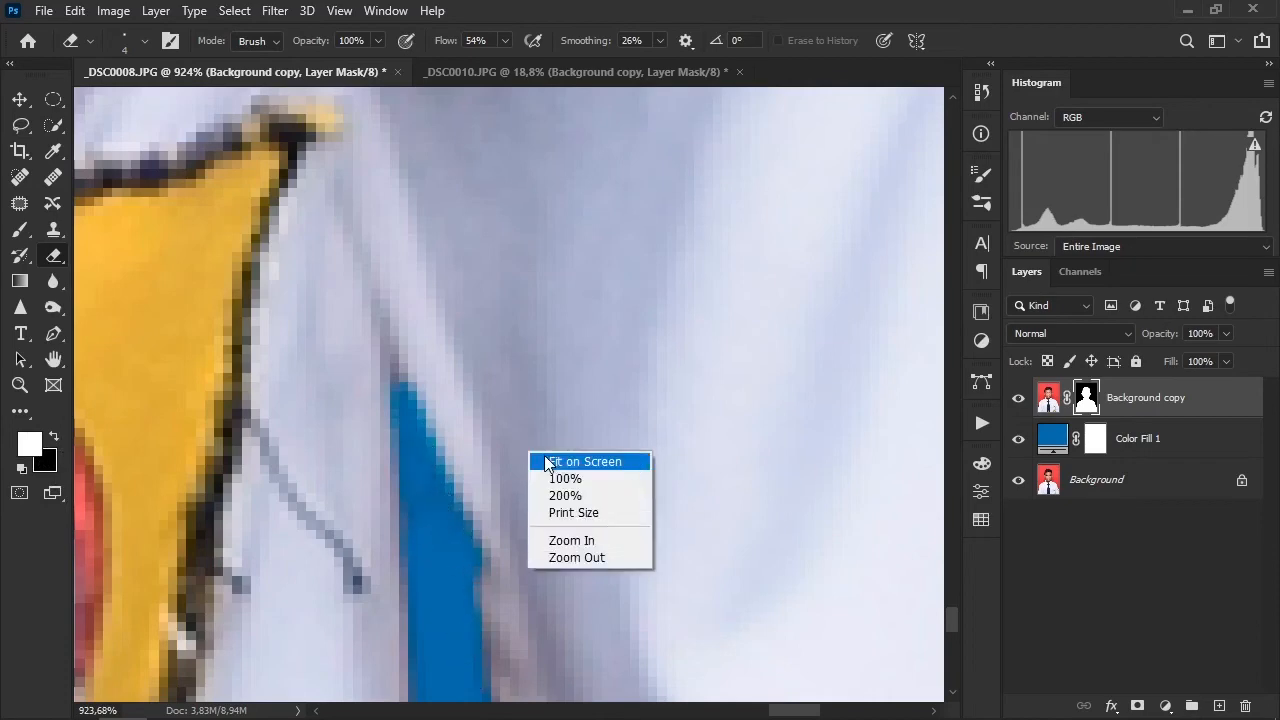
left_click(555, 460)
Step: Inspect the hair outline and the ear on the photo's left up close, and compare them with the whole portrait
scroll(591, 266, "up", 5)
scroll(540, 342, "down", 4)
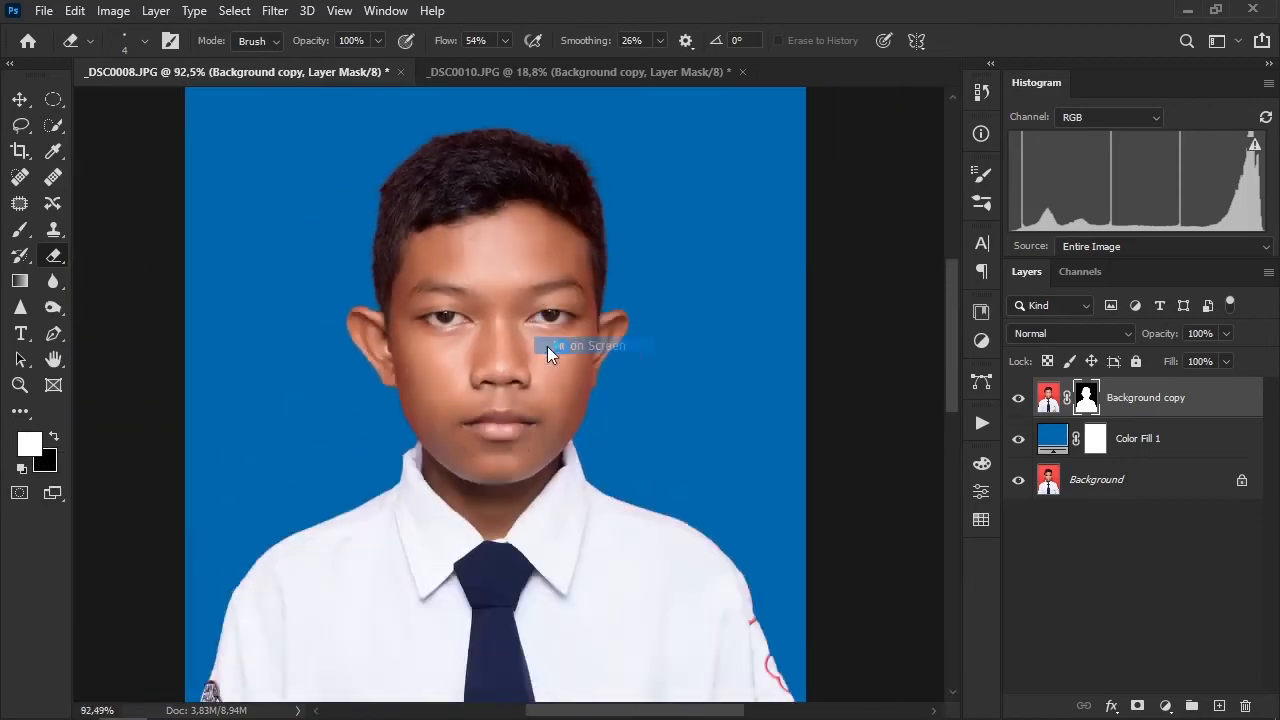
scroll(431, 163, "up", 6)
scroll(452, 204, "down", 3)
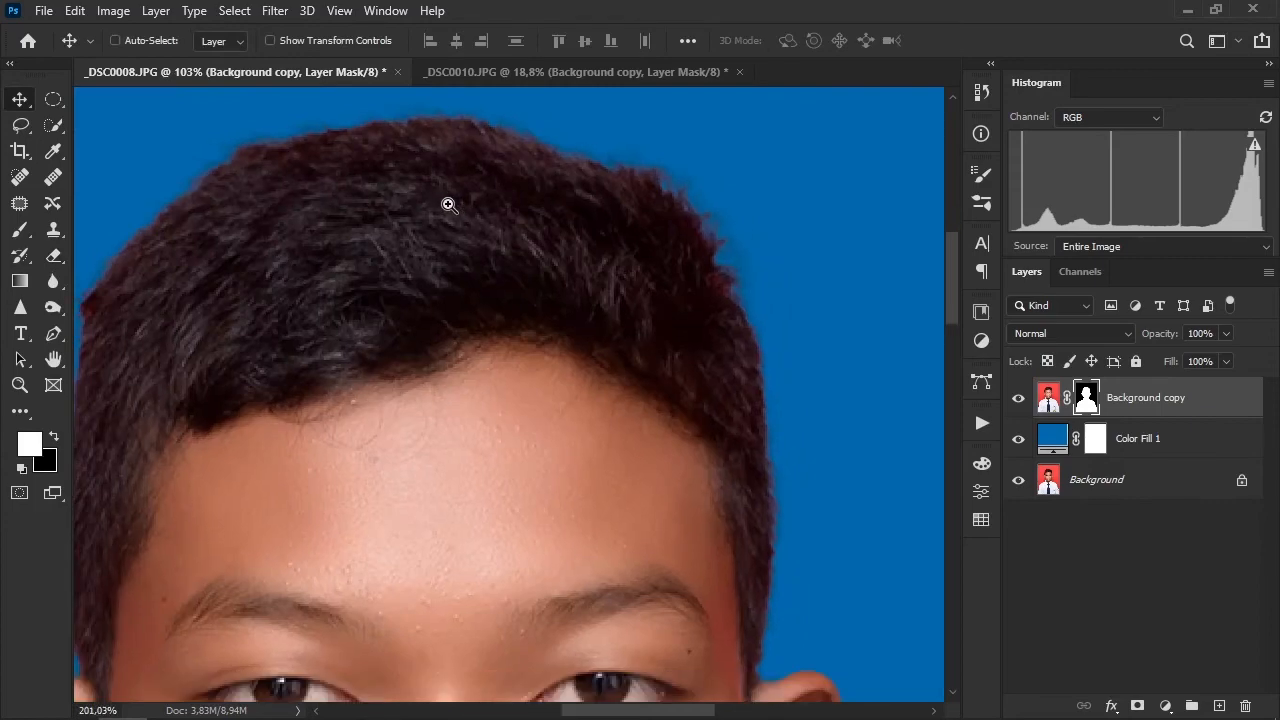
right_click(409, 211)
left_click(452, 237)
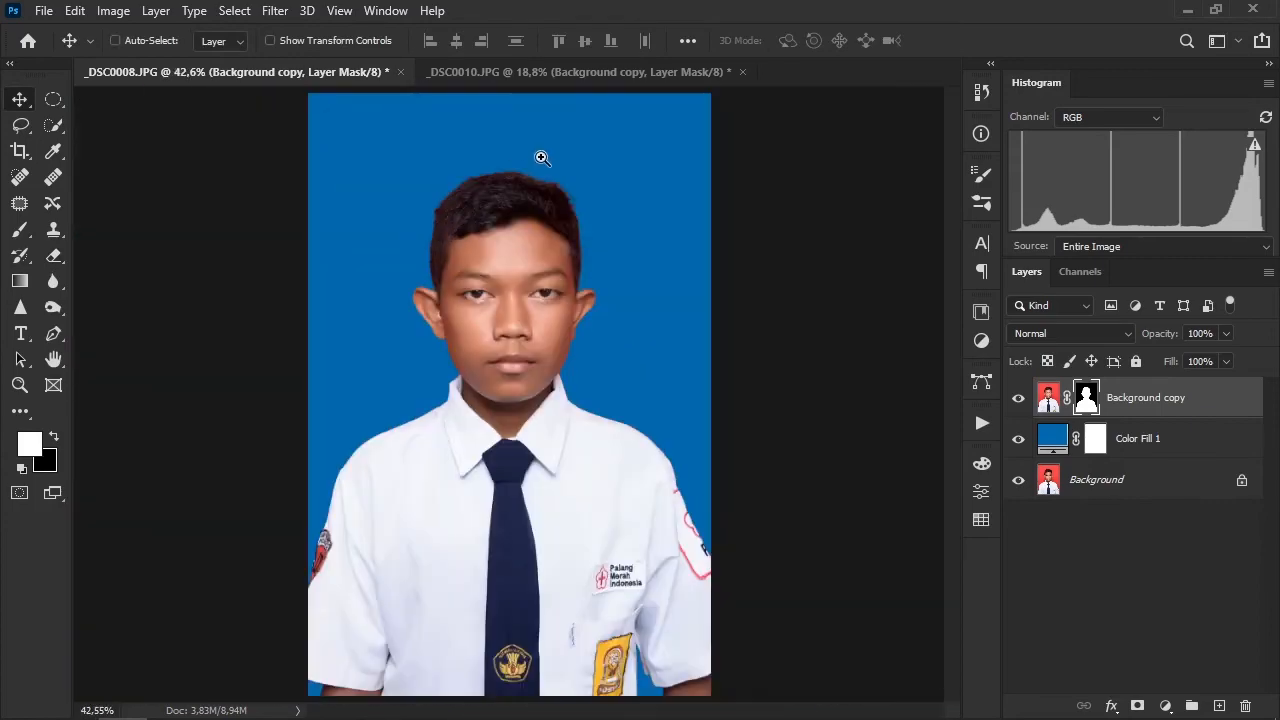
scroll(654, 277, "up", 5)
scroll(643, 277, "down", 2)
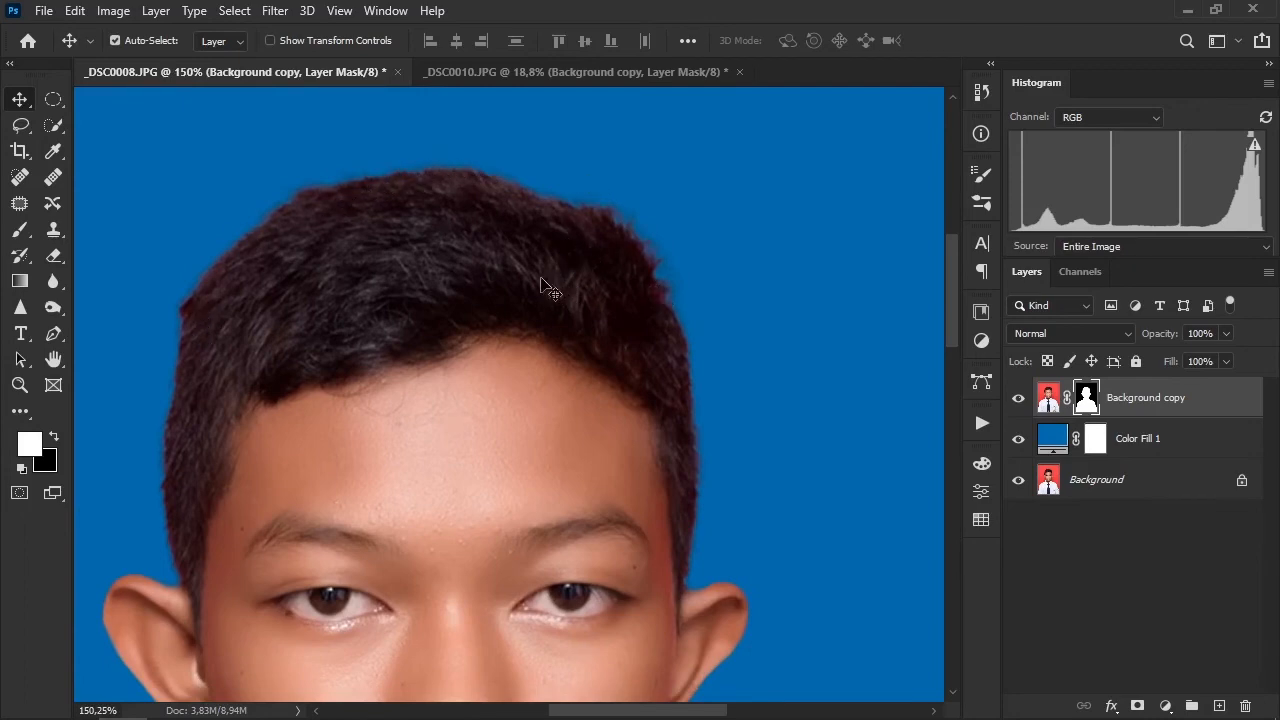
right_click(478, 273)
left_click(500, 282)
left_click_drag(553, 176, 666, 314)
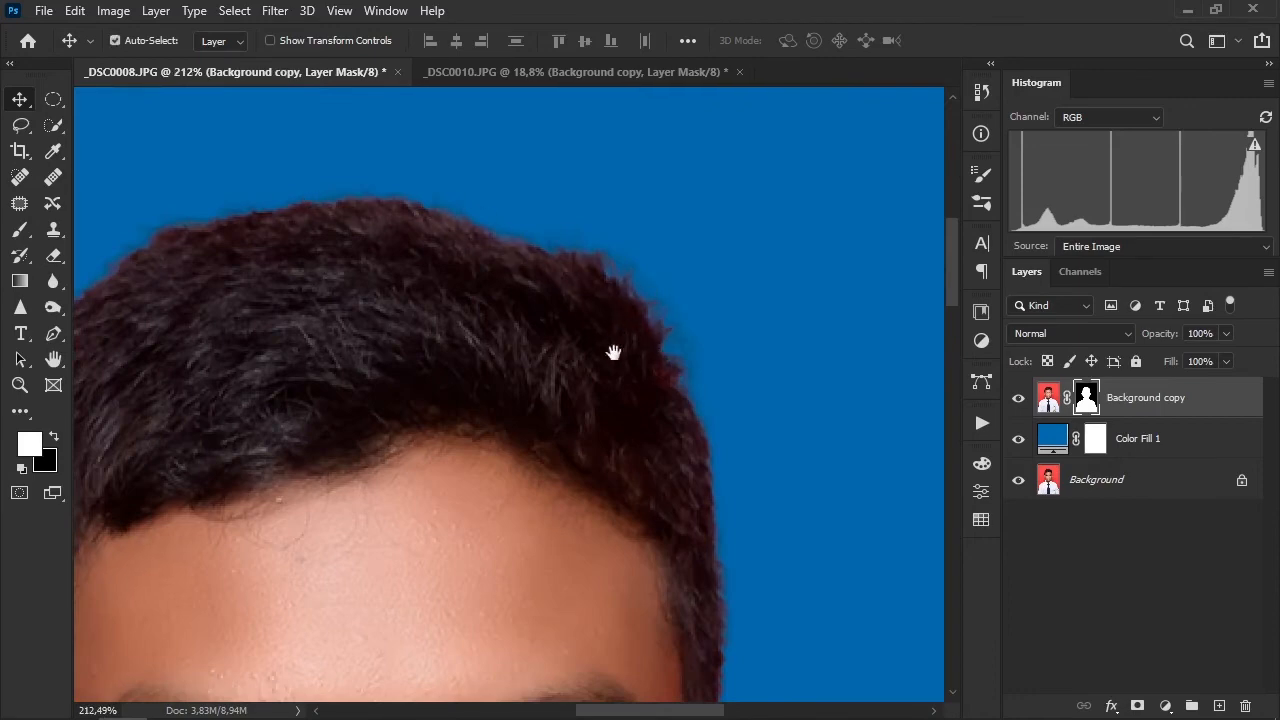
right_click(494, 314)
left_click(510, 324)
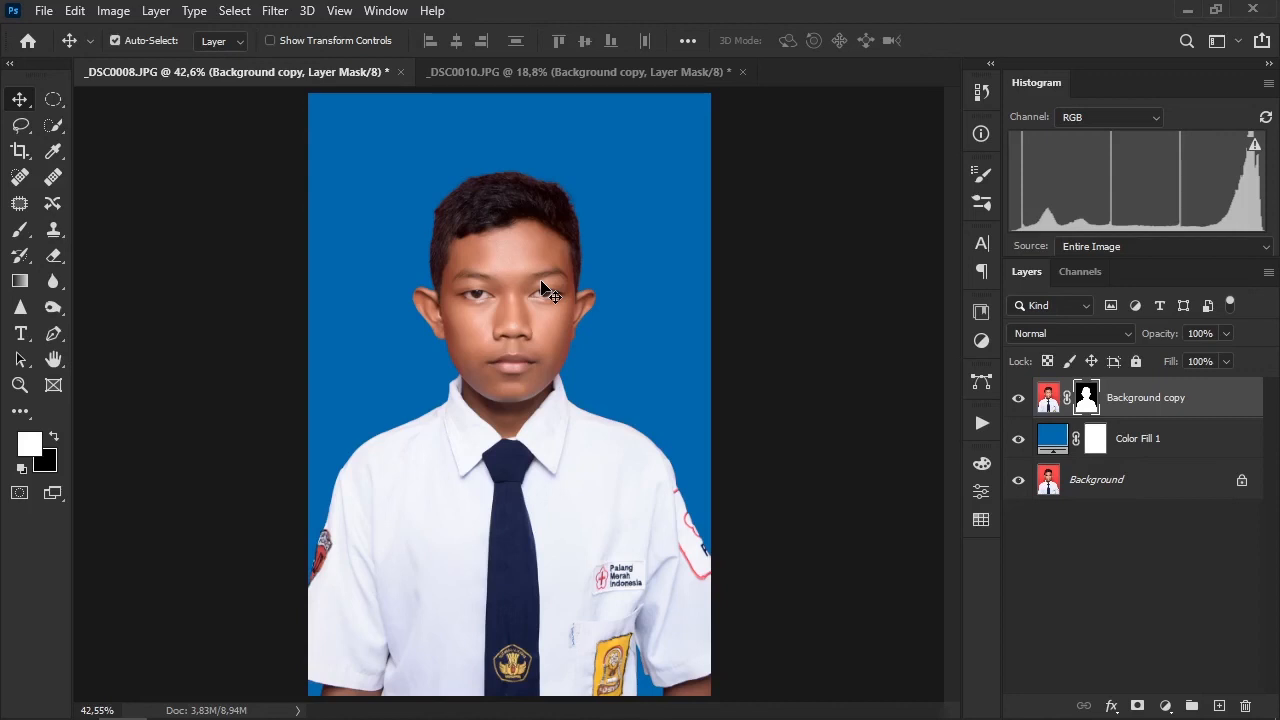
left_click(423, 286, "ctrl")
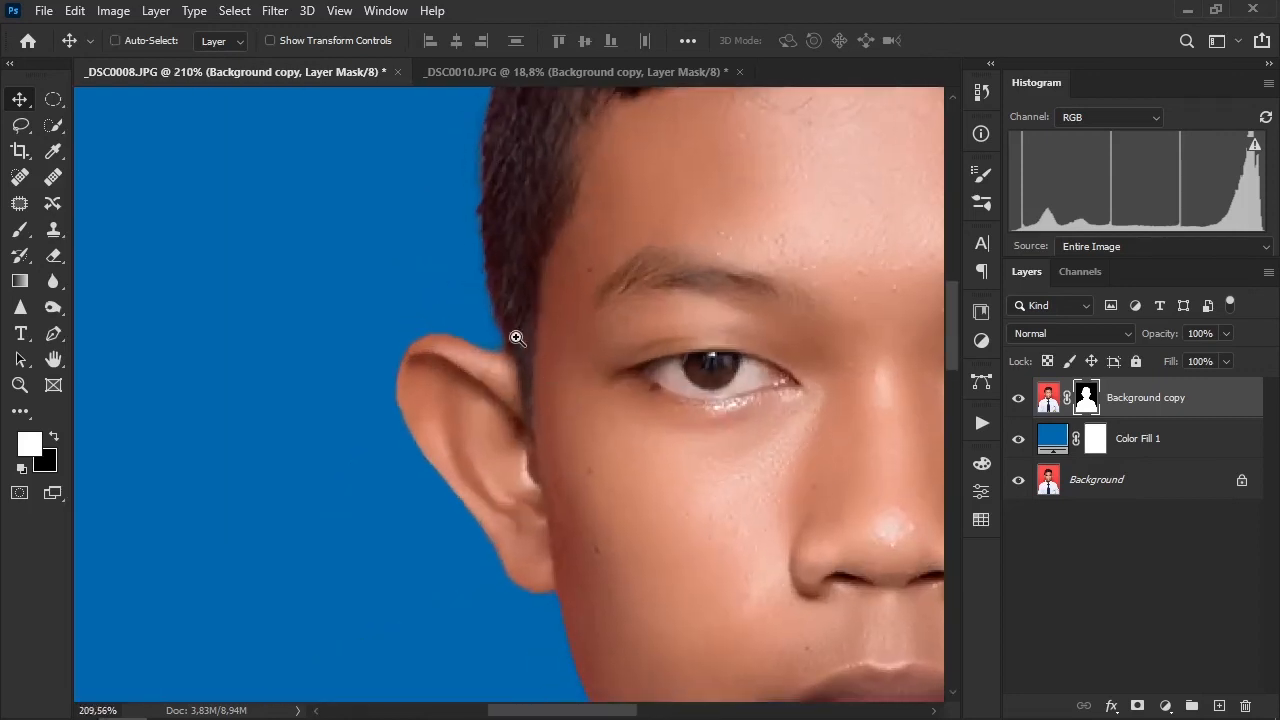
right_click(517, 338)
left_click(533, 350)
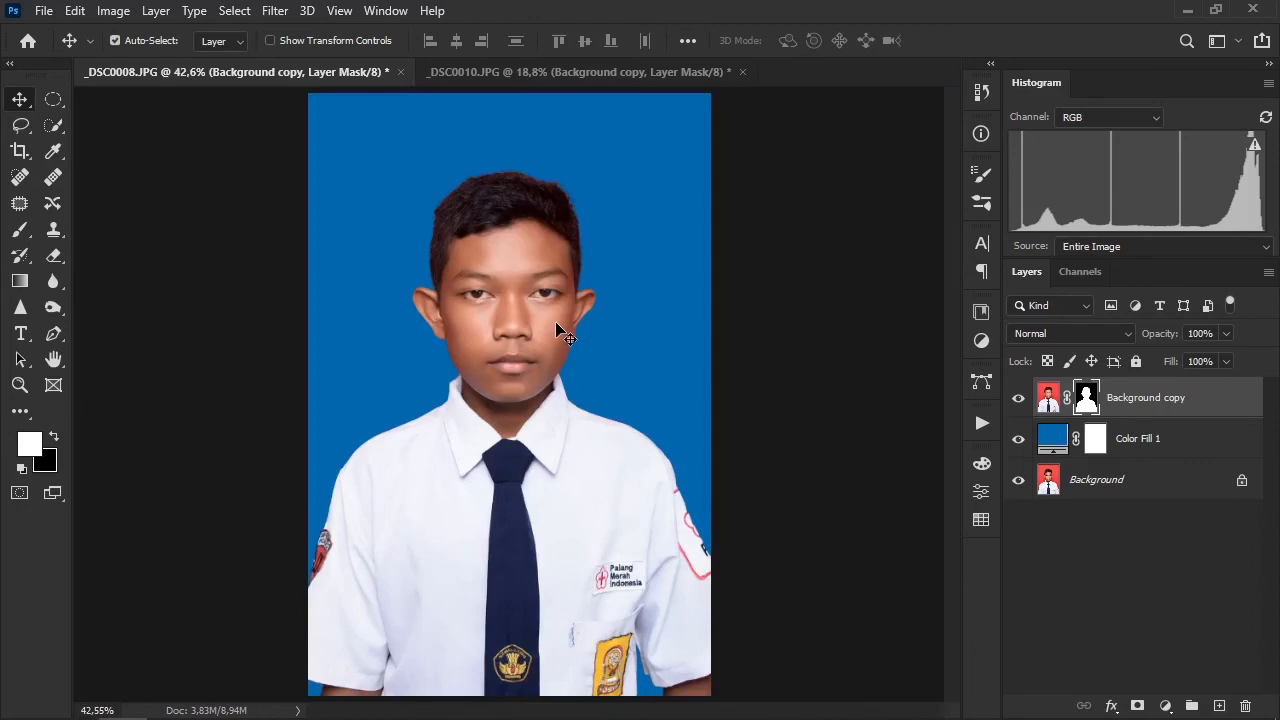